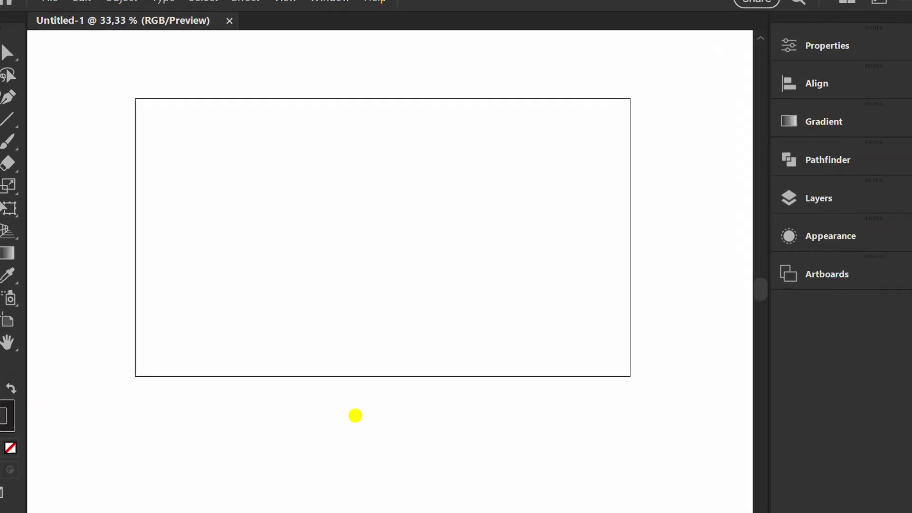
# - Draw a 1280 × 720 px rectangle covering the entire artboard
pyautogui.press('m')
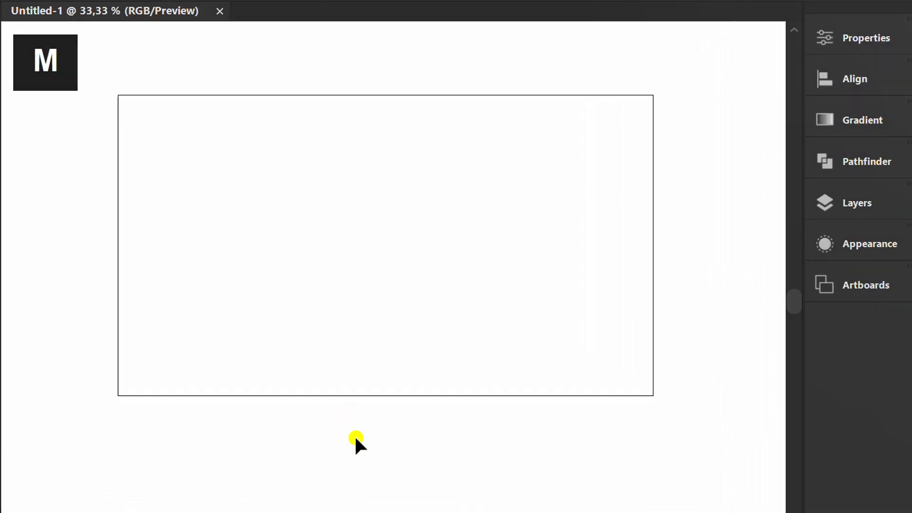
pyautogui.moveTo(122, 96); pyautogui.dragTo(653, 395)
# - Fill the rectangle with a radial gradient
pyautogui.click(839, 110)
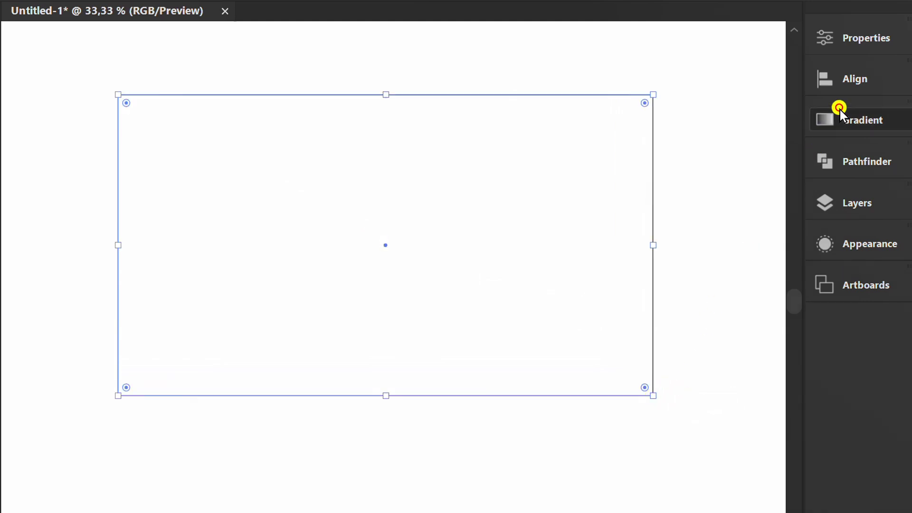
pyautogui.click(596, 139)
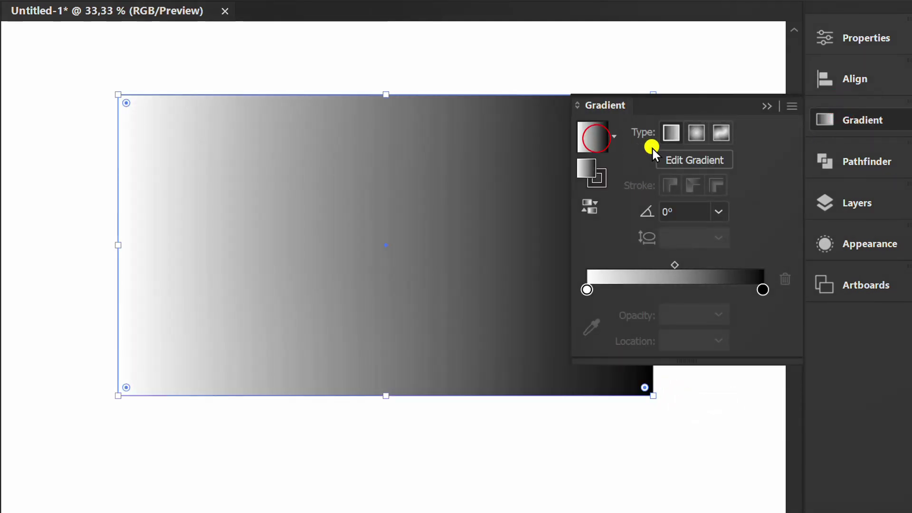
pyautogui.click(696, 133)
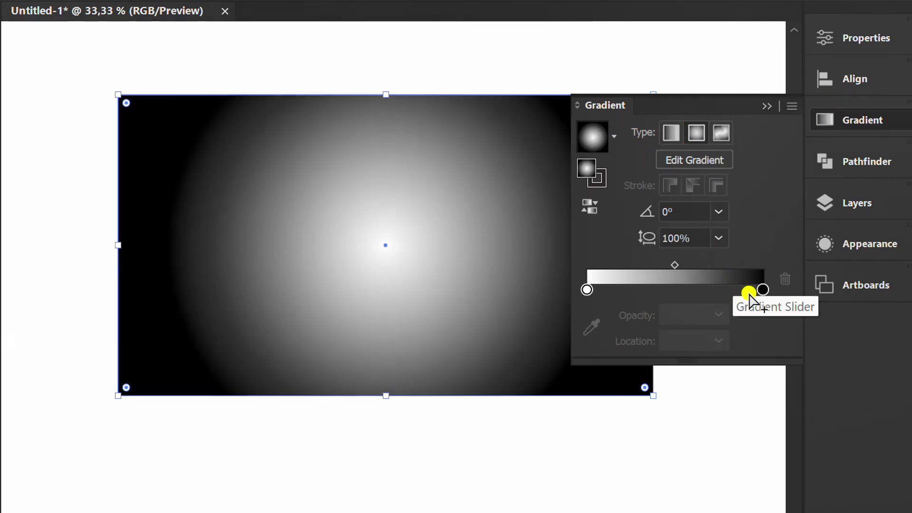
# - Set the gradient stops to dark grey outside and dark blue centre, midpoint near 13%
pyautogui.doubleClick(765, 289)
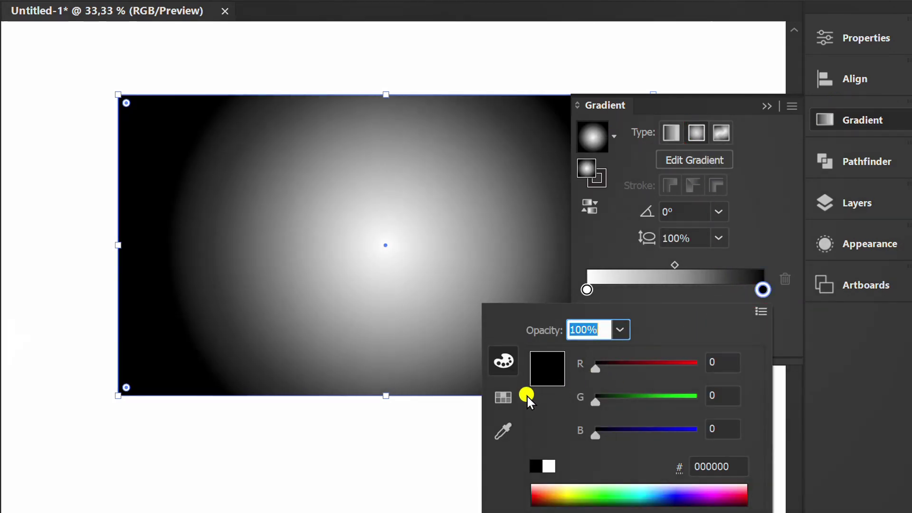
pyautogui.click(500, 397)
pyautogui.click(543, 355)
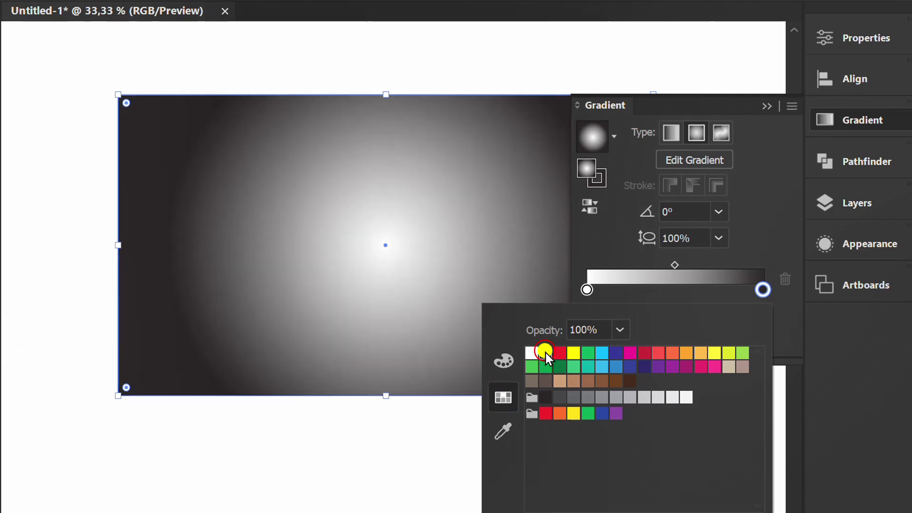
pyautogui.click(781, 295)
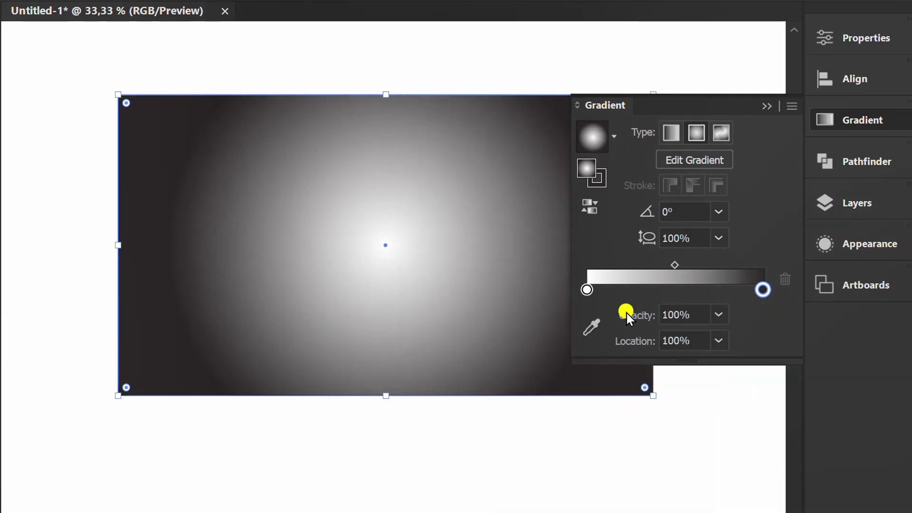
pyautogui.doubleClick(586, 290)
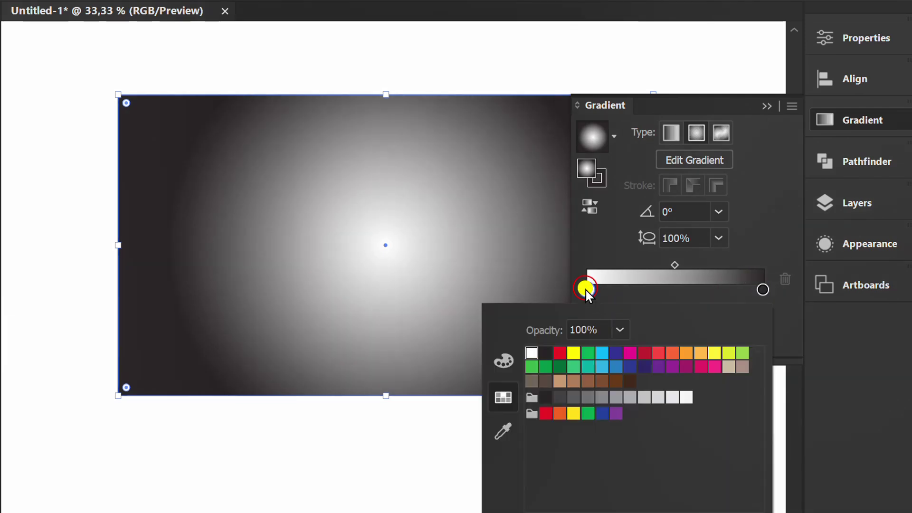
pyautogui.click(629, 368)
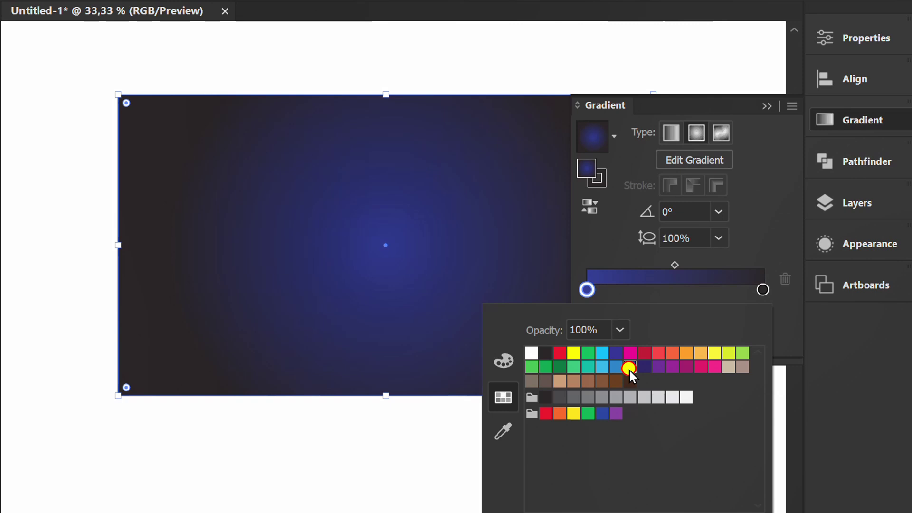
pyautogui.click(673, 264)
pyautogui.moveTo(672, 264); pyautogui.dragTo(663, 266)
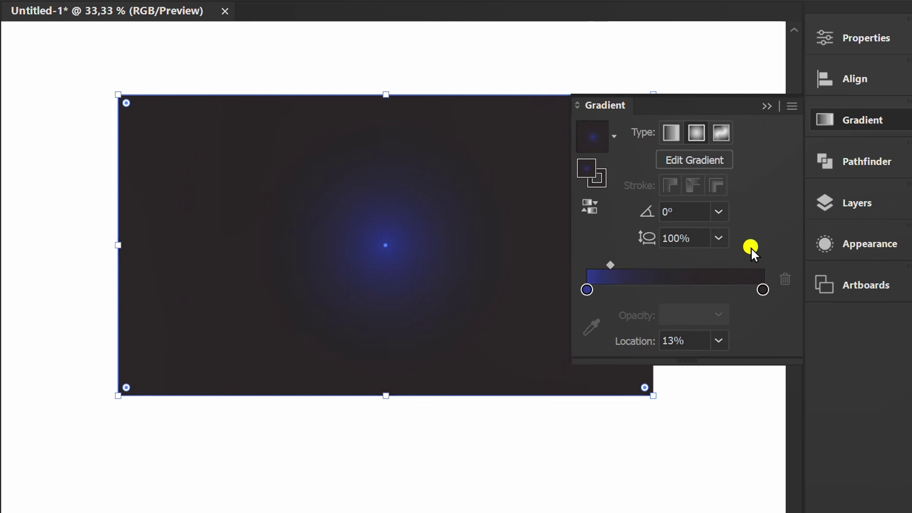
# - Stretch the radial gradient wider with the Gradient tool and lock the background rectangle (Ctrl+2)
pyautogui.click(765, 102)
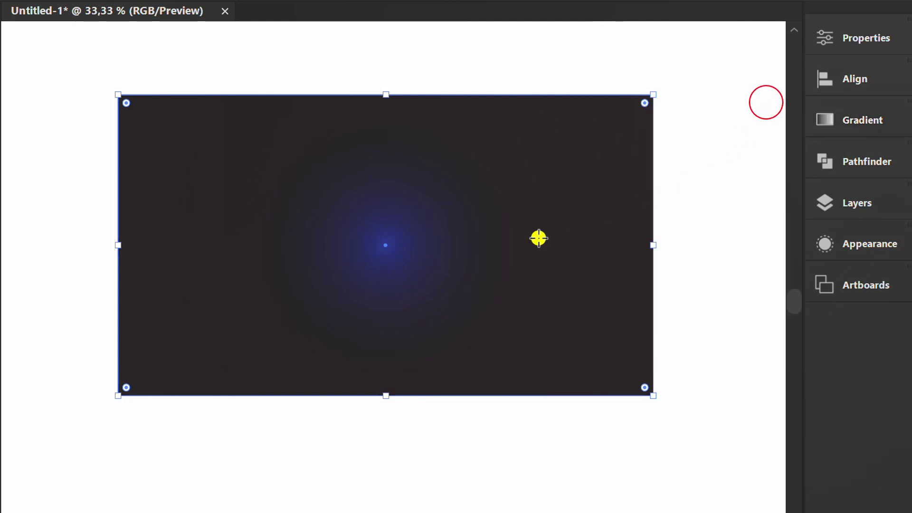
pyautogui.press('g')
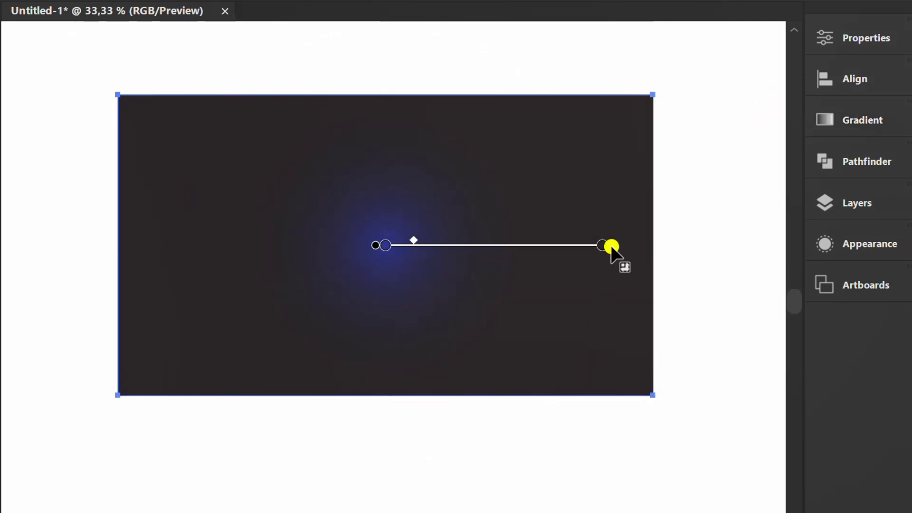
pyautogui.moveTo(612, 246); pyautogui.dragTo(732, 246)
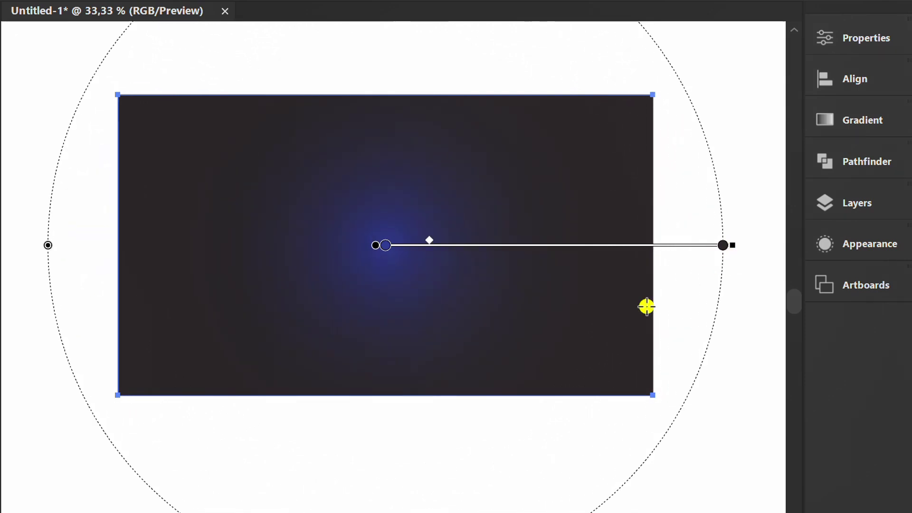
pyautogui.press('v')
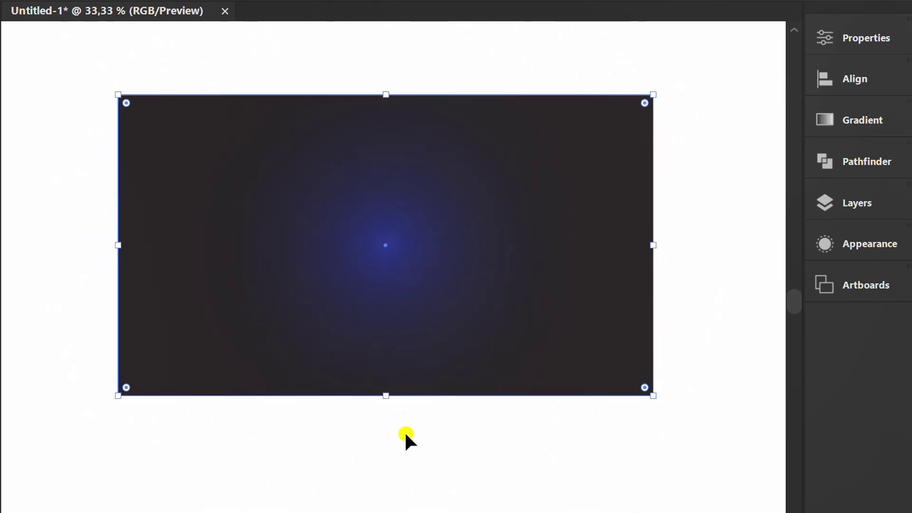
pyautogui.hotkey('ctrl', '2')
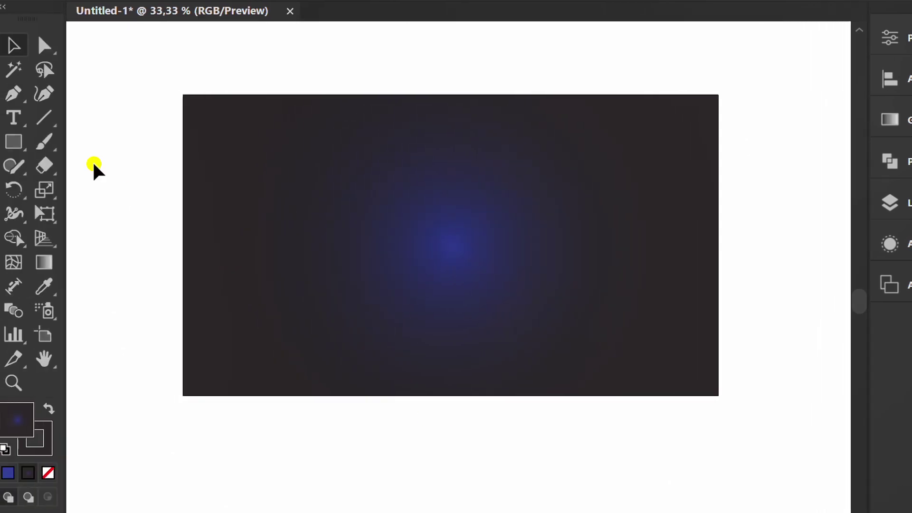
# - Create a 60 px line at a 90° angle with the Line Segment tool
pyautogui.click(52, 117)
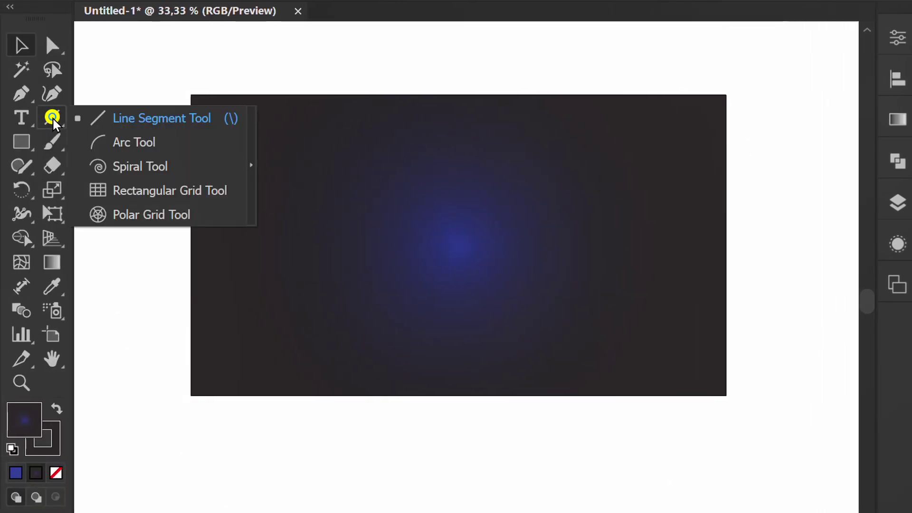
pyautogui.click(149, 113)
pyautogui.click(448, 223)
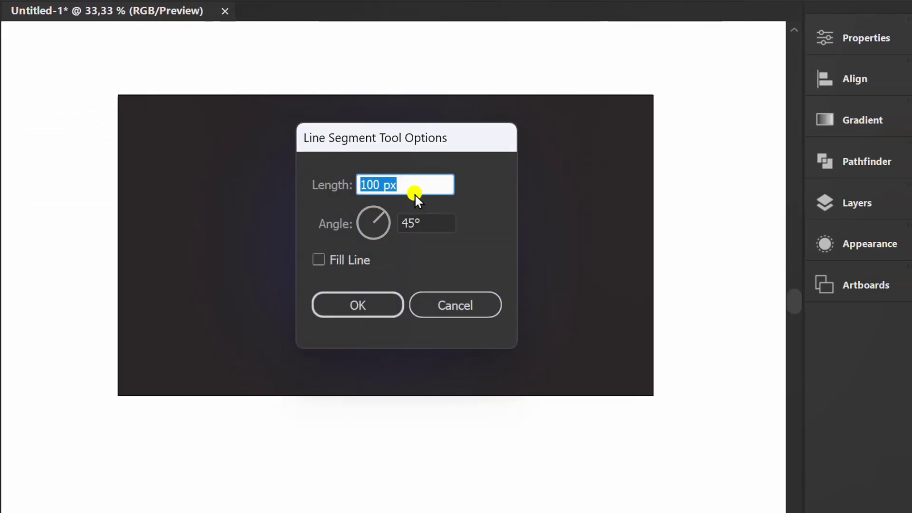
pyautogui.write('60')
pyautogui.click(430, 224)
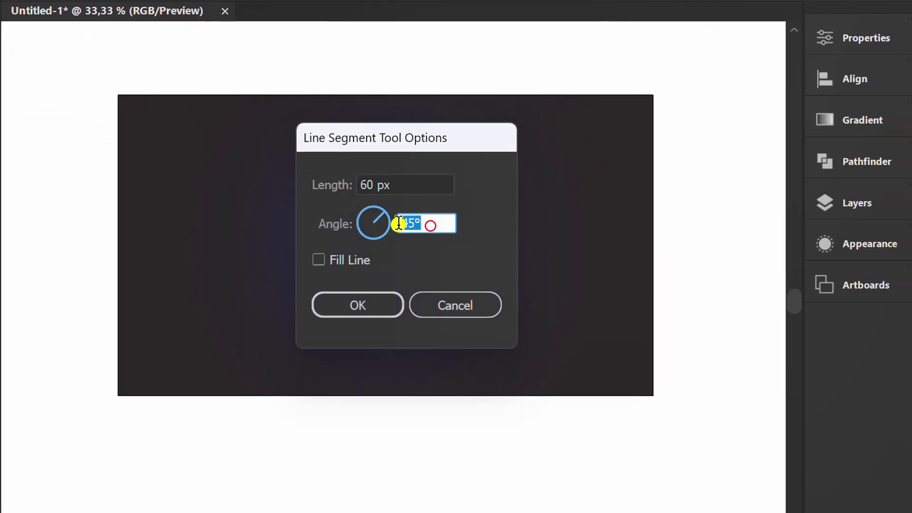
pyautogui.write('90')
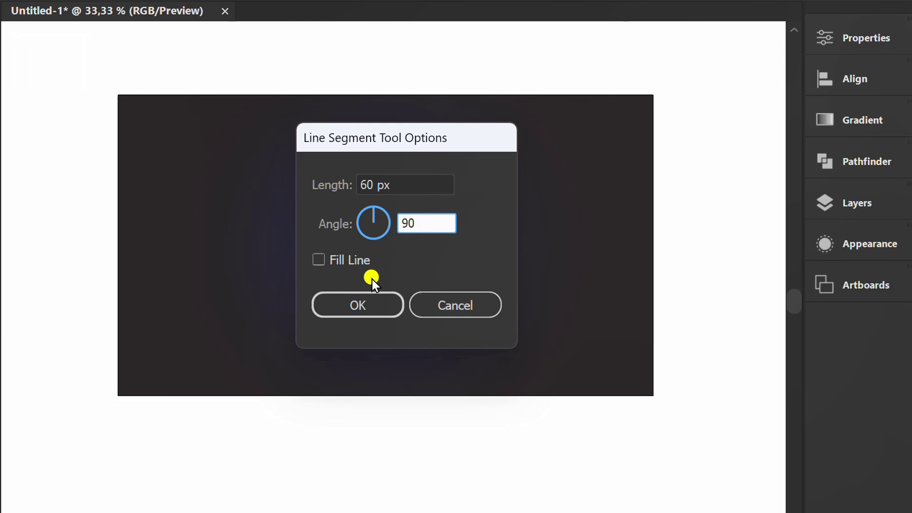
pyautogui.click(361, 307)
pyautogui.scroll(6, 383, 205)
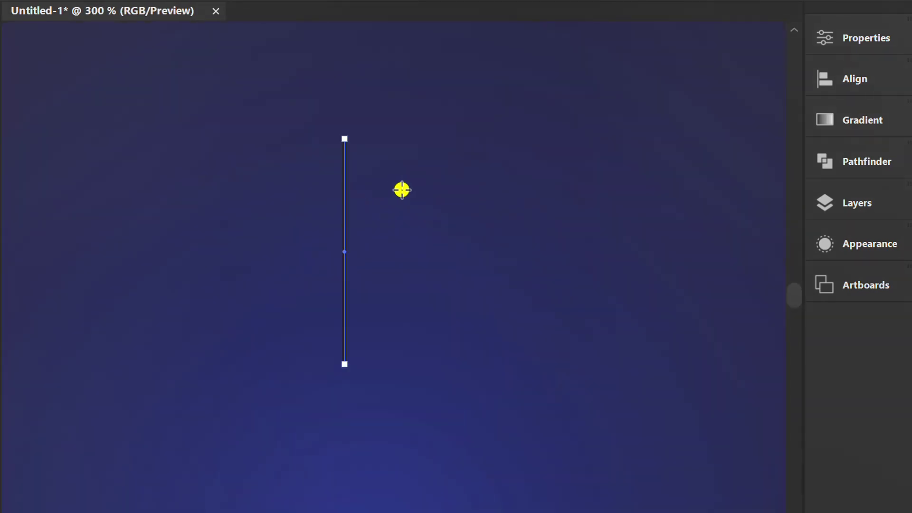
# - Give the line a white 1 pt stroke with round caps
pyautogui.click(831, 39)
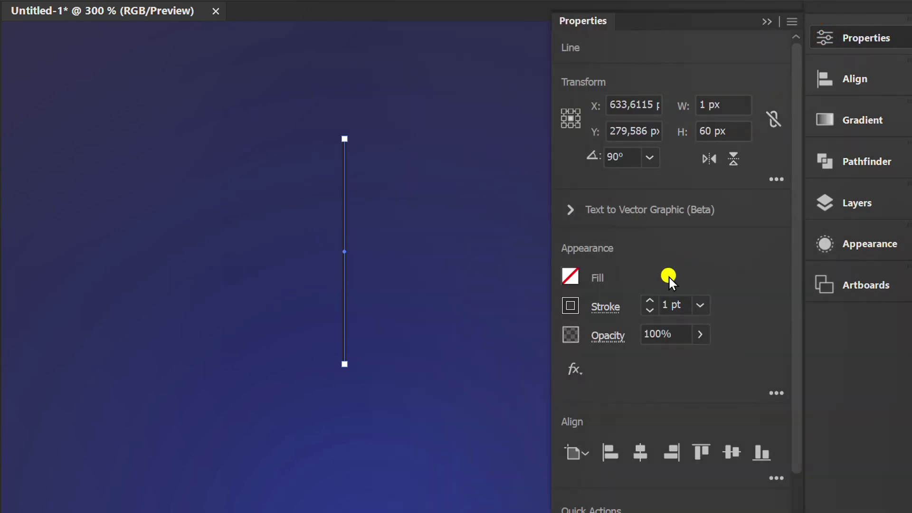
pyautogui.click(567, 310)
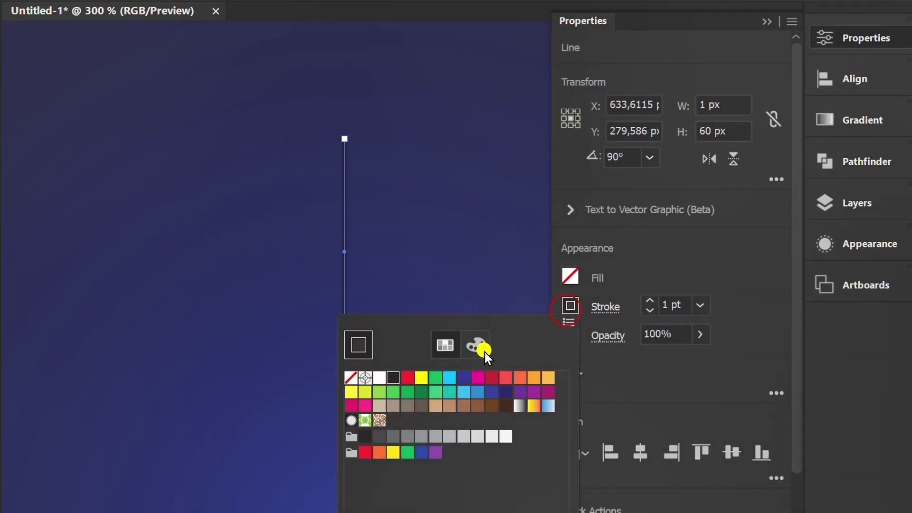
pyautogui.click(381, 378)
pyautogui.click(659, 257)
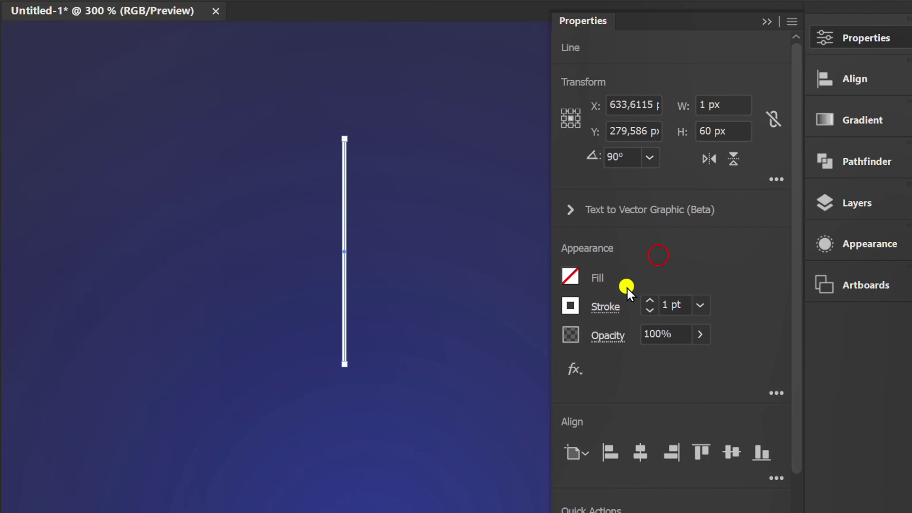
pyautogui.click(599, 307)
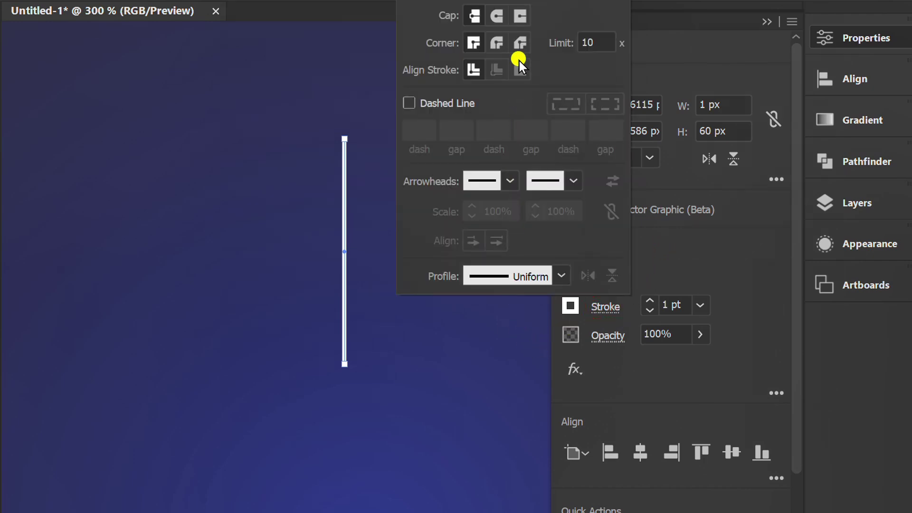
pyautogui.click(497, 17)
pyautogui.click(737, 263)
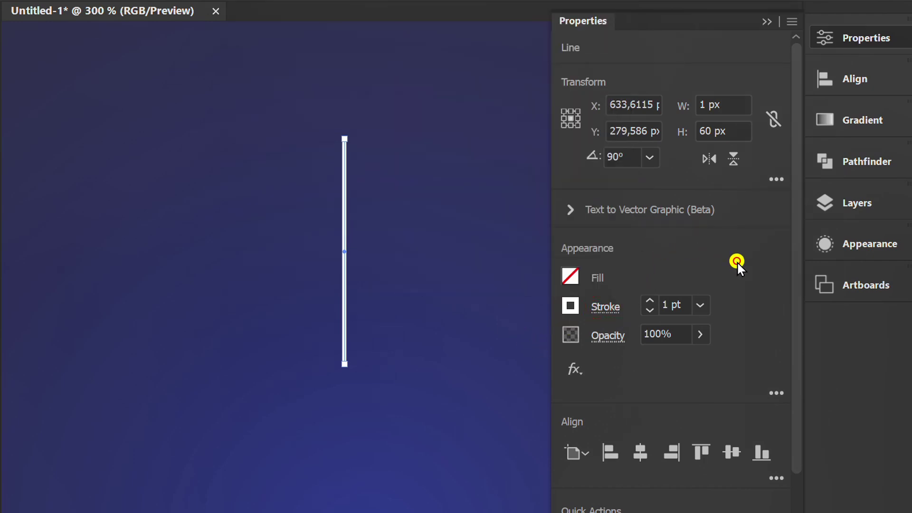
pyautogui.click(766, 20)
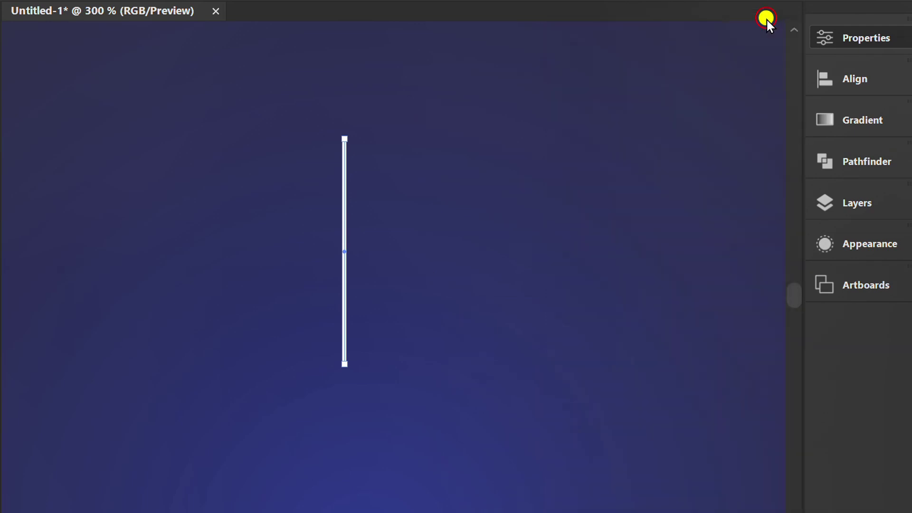
# - Set the stroke width at the line's top endpoint to 10 px with the Width tool
pyautogui.scroll(9, 338, 140)
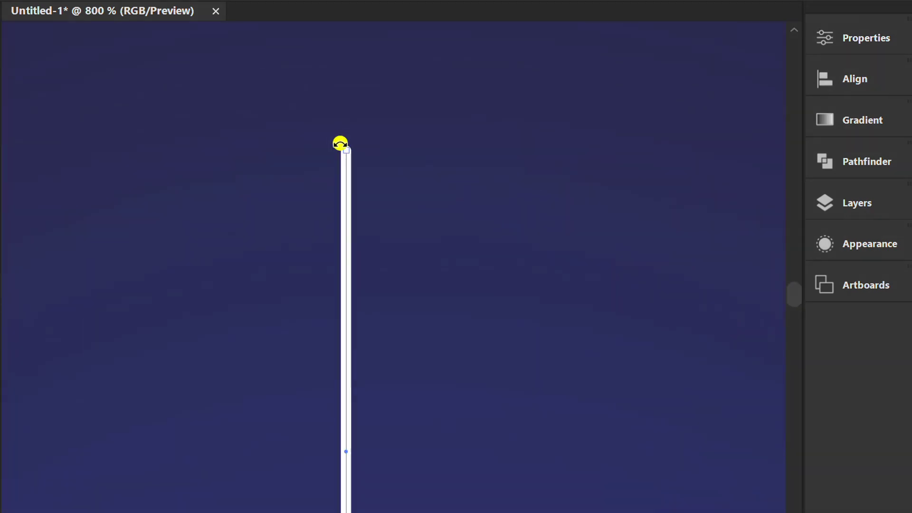
pyautogui.moveTo(604, 209); pyautogui.dragTo(505, 197)
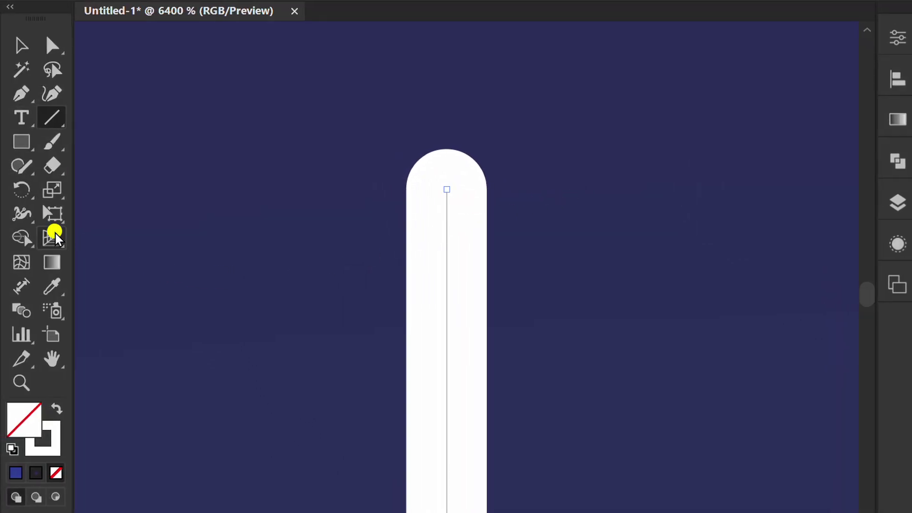
pyautogui.moveTo(19, 212); pyautogui.dragTo(116, 214)
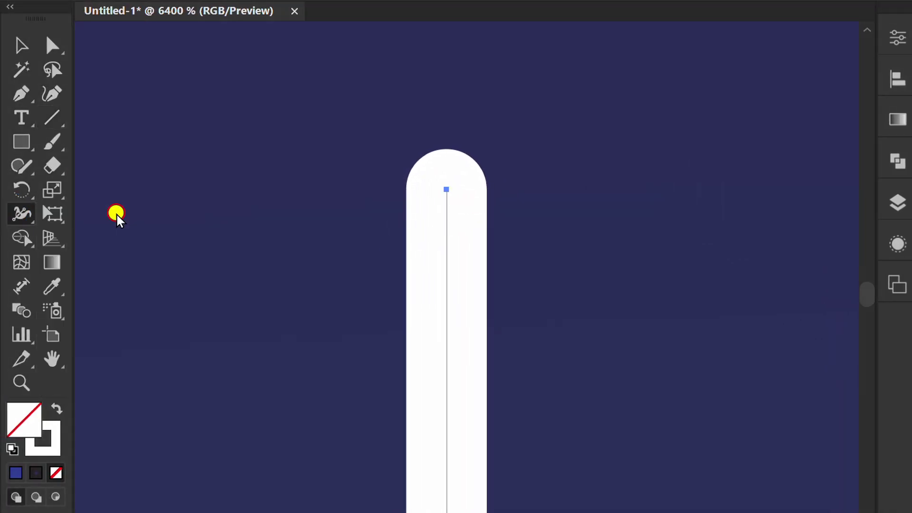
pyautogui.scroll(1, 425, 234)
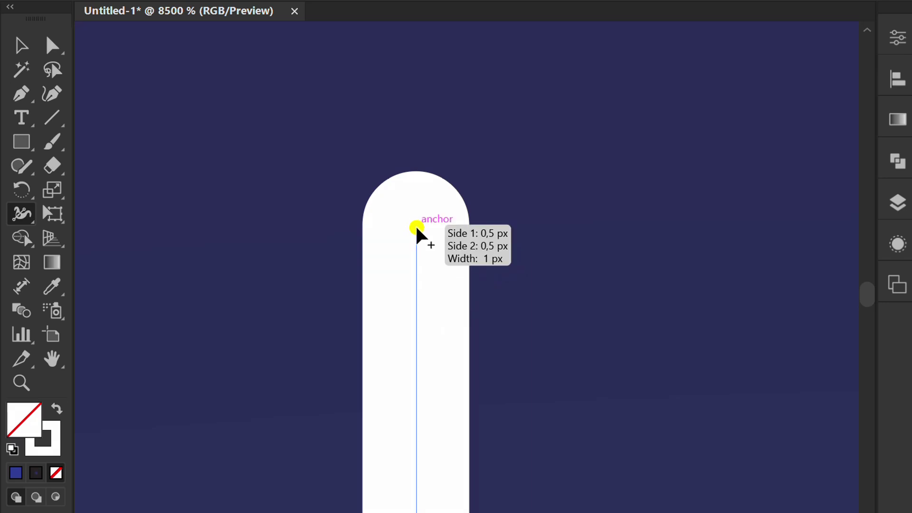
pyautogui.doubleClick(416, 226)
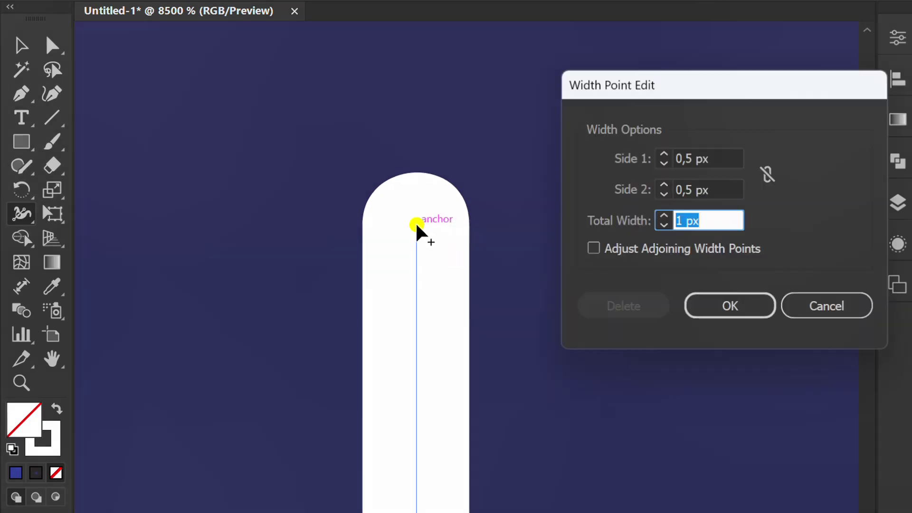
pyautogui.press('Up')
pyautogui.press('Up')
pyautogui.press('Up')
pyautogui.press('Up')
pyautogui.press('Up')
pyautogui.press('Up')
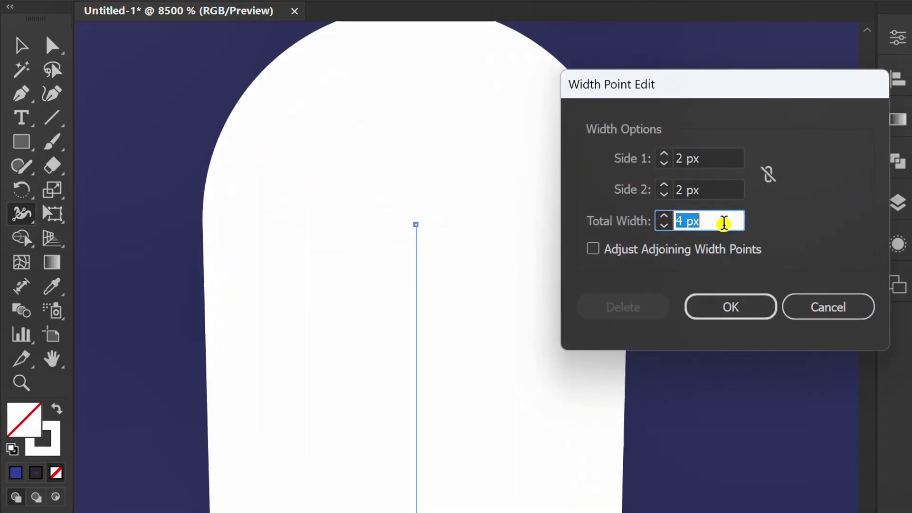
pyautogui.press('Up')
pyautogui.press('Up')
pyautogui.press('Up')
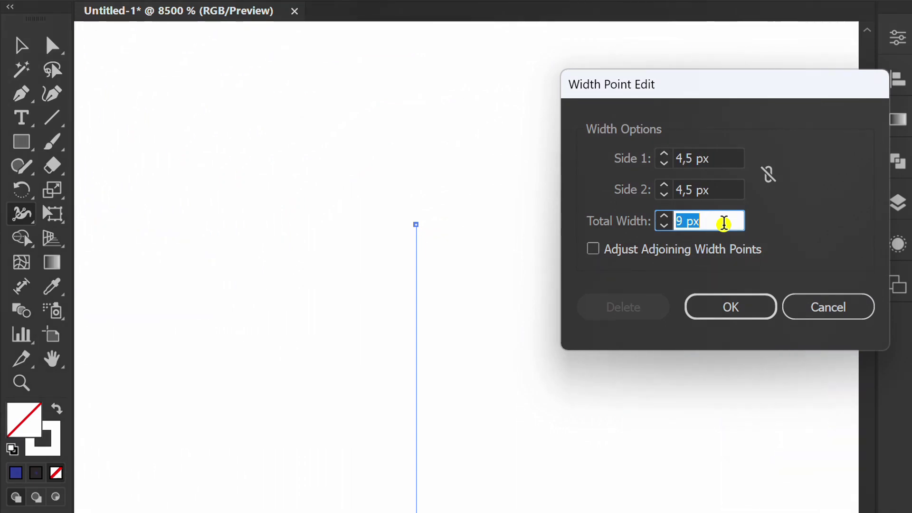
pyautogui.click(727, 307)
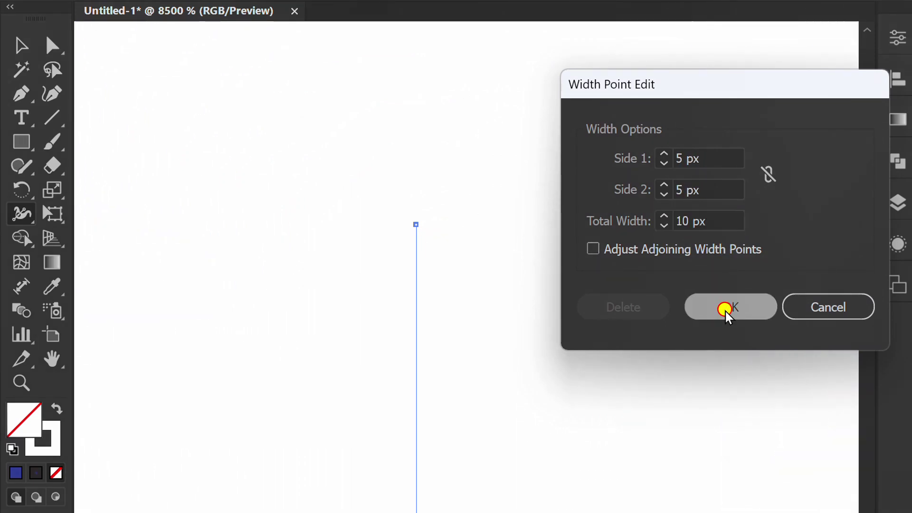
# - Set the width at the bottom endpoint to 0 px for a pointed tip
pyautogui.hotkey('ctrl', '-')
pyautogui.hotkey('ctrl', '-')
pyautogui.hotkey('ctrl', '-')
pyautogui.hotkey('ctrl', '-')
pyautogui.scroll(-5, 519, 230)
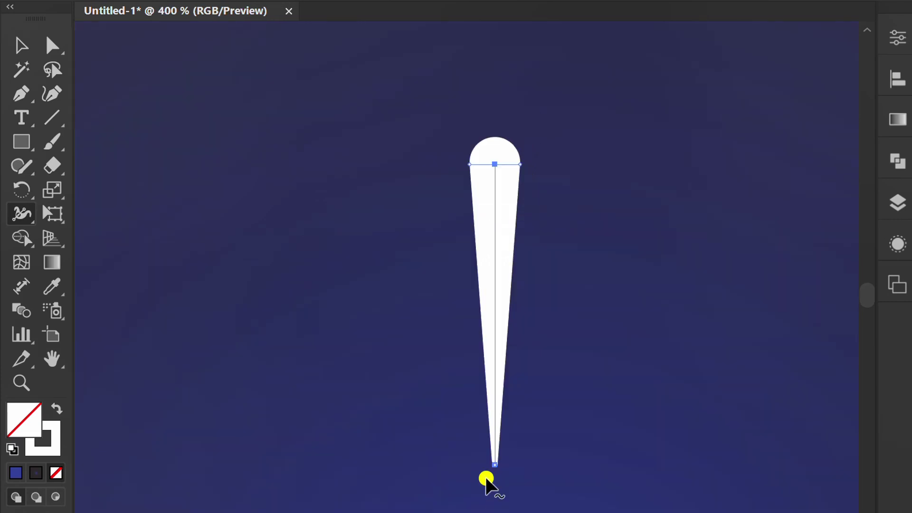
pyautogui.scroll(8, 489, 478)
pyautogui.moveTo(452, 460); pyautogui.dragTo(453, 412)
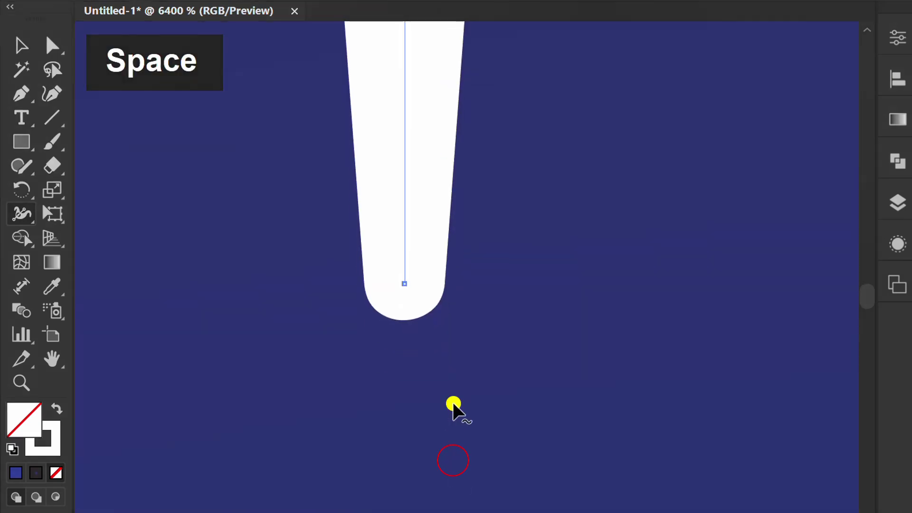
pyautogui.doubleClick(403, 285)
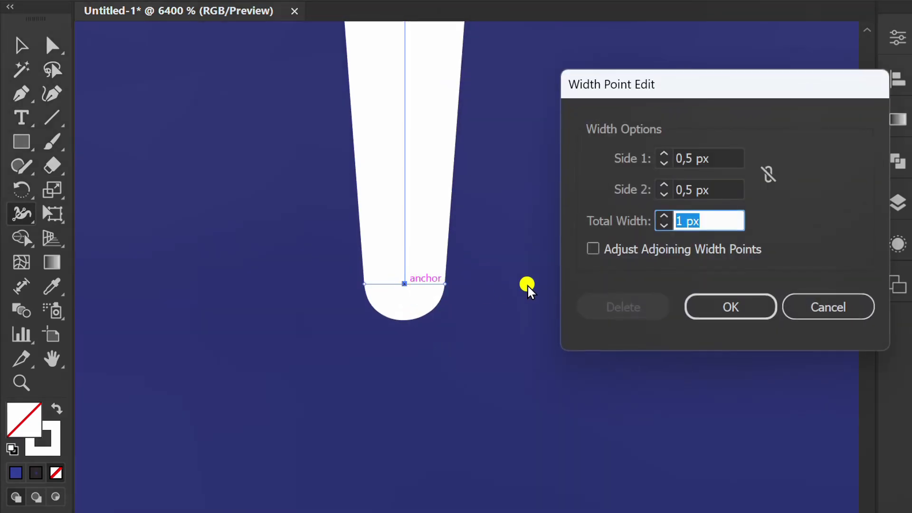
pyautogui.click(721, 222)
pyautogui.press('Down')
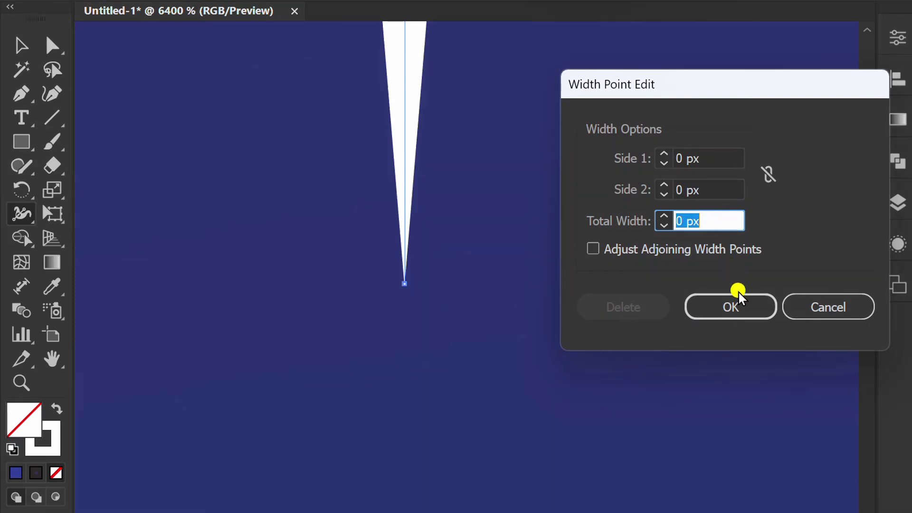
pyautogui.click(739, 311)
pyautogui.scroll(-8, 458, 273)
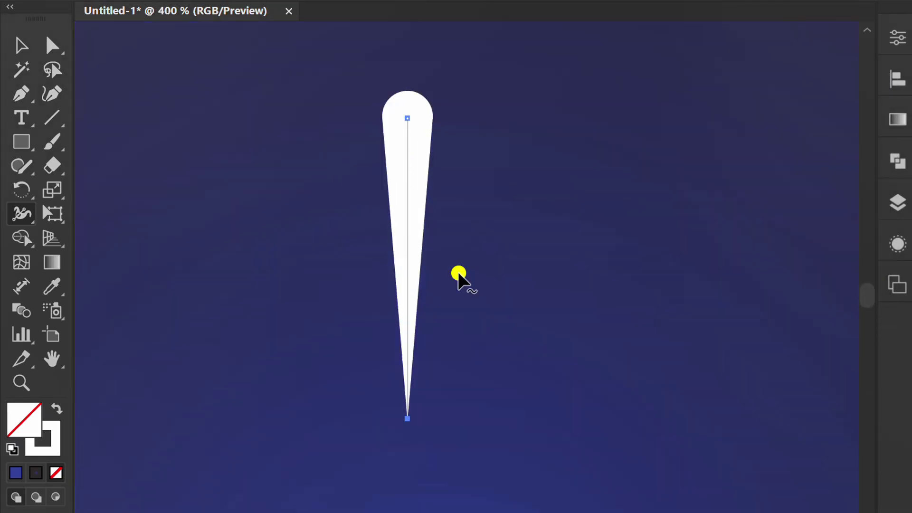
pyautogui.press('v')
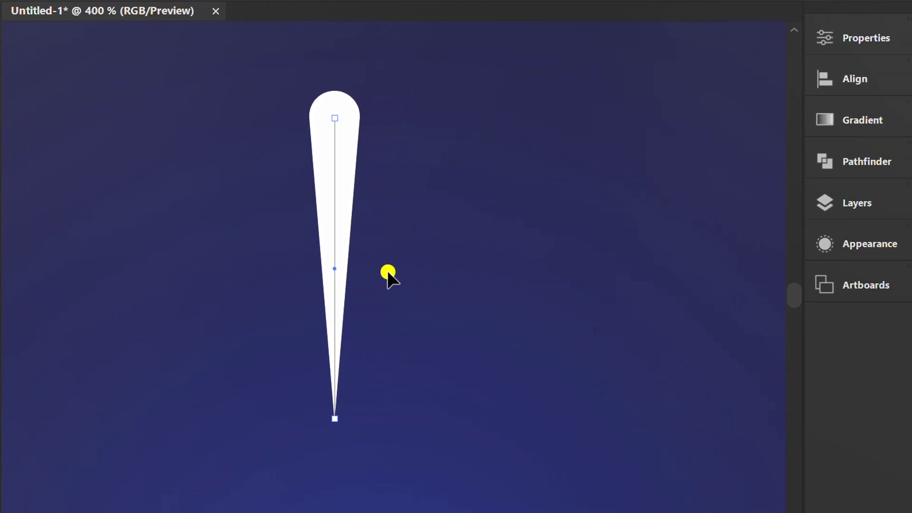
# - Apply the White, Black gradient to the stroke at 90°, reversed so the top is white
pyautogui.click(853, 121)
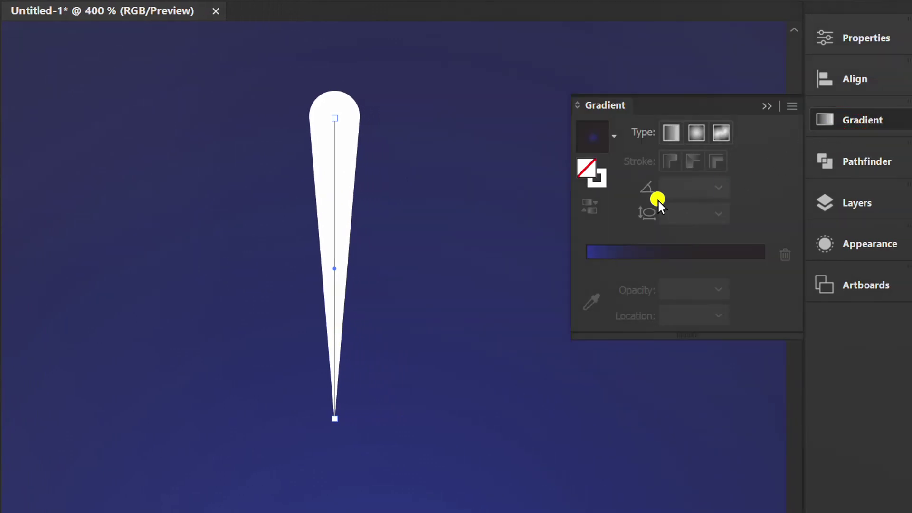
pyautogui.click(601, 184)
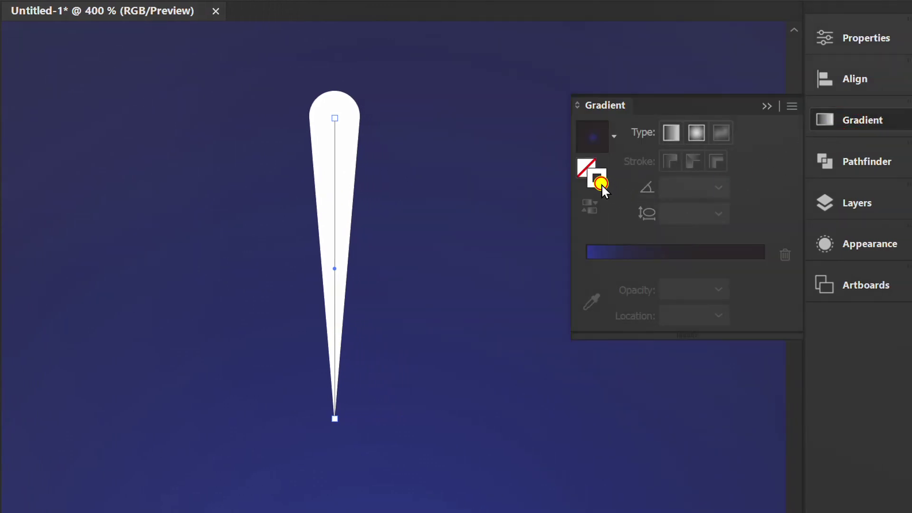
pyautogui.click(613, 134)
pyautogui.click(492, 176)
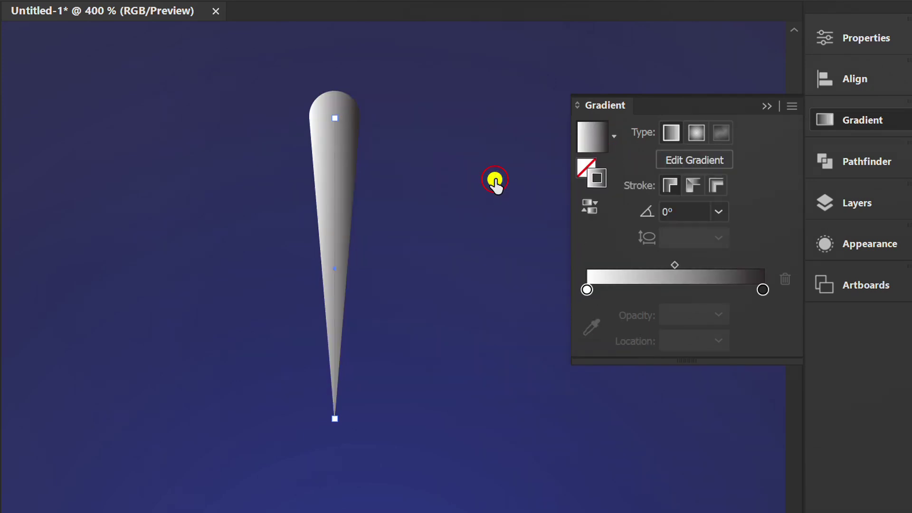
pyautogui.click(717, 211)
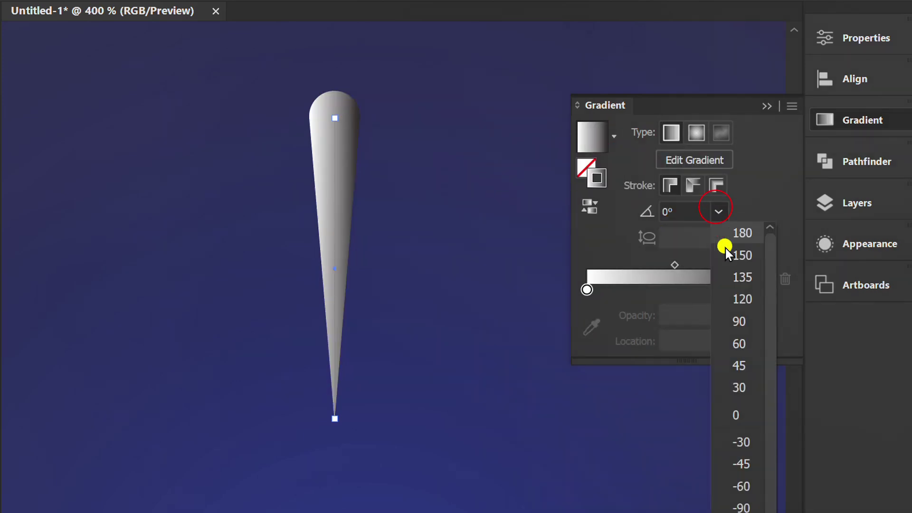
pyautogui.click(751, 321)
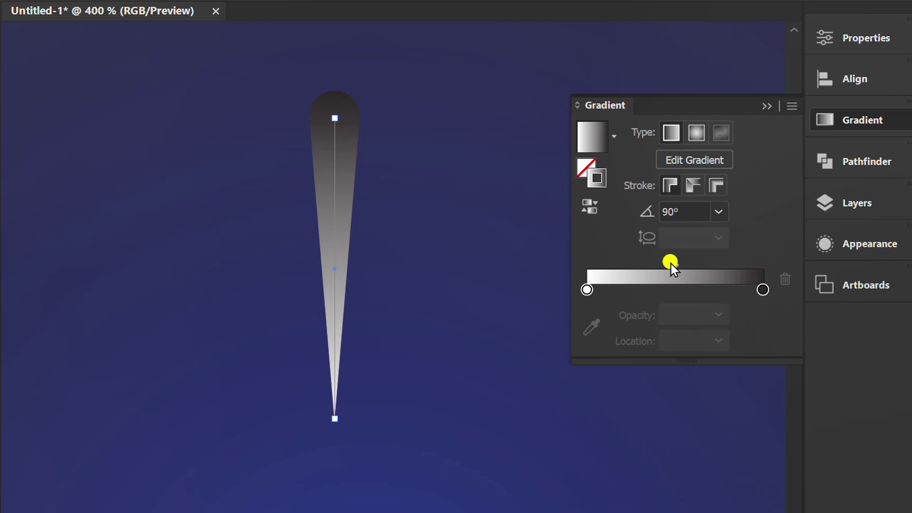
pyautogui.click(592, 206)
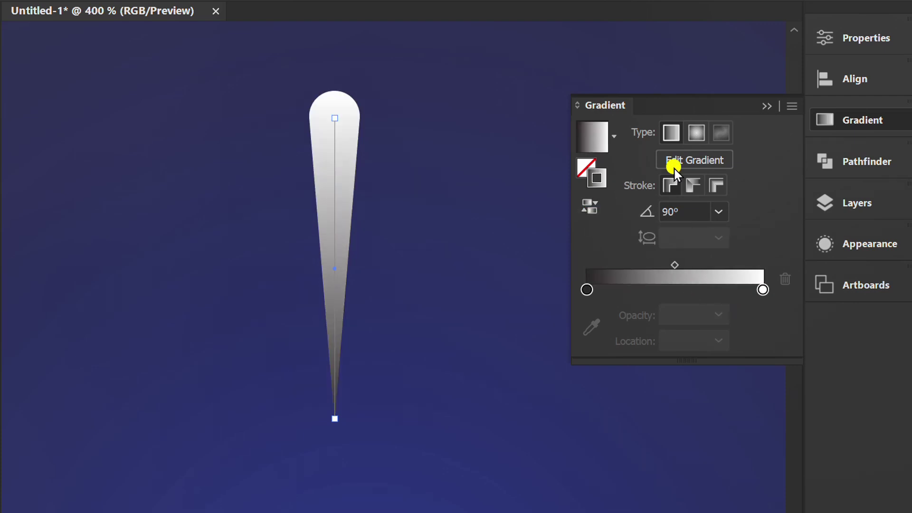
pyautogui.click(768, 102)
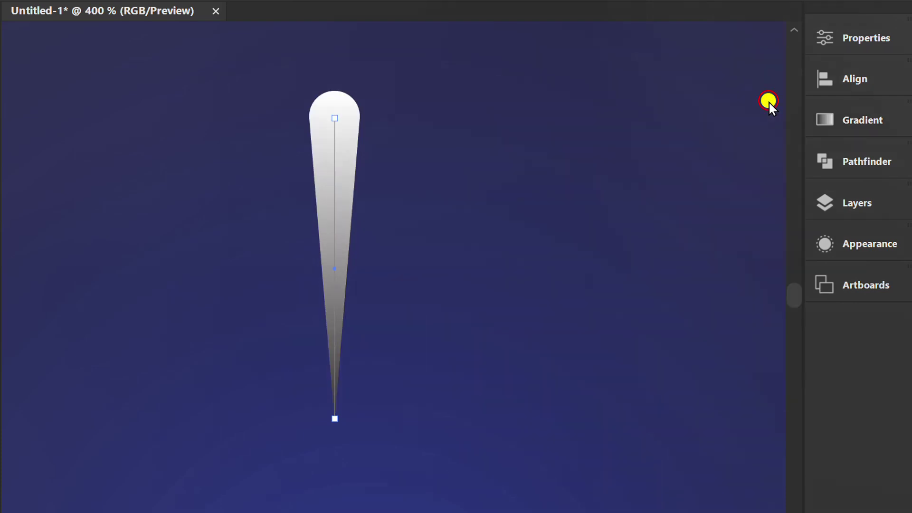
# - Change the tapered stroke's blend mode from Normal to Color Dodge
pyautogui.click(841, 35)
pyautogui.click(606, 336)
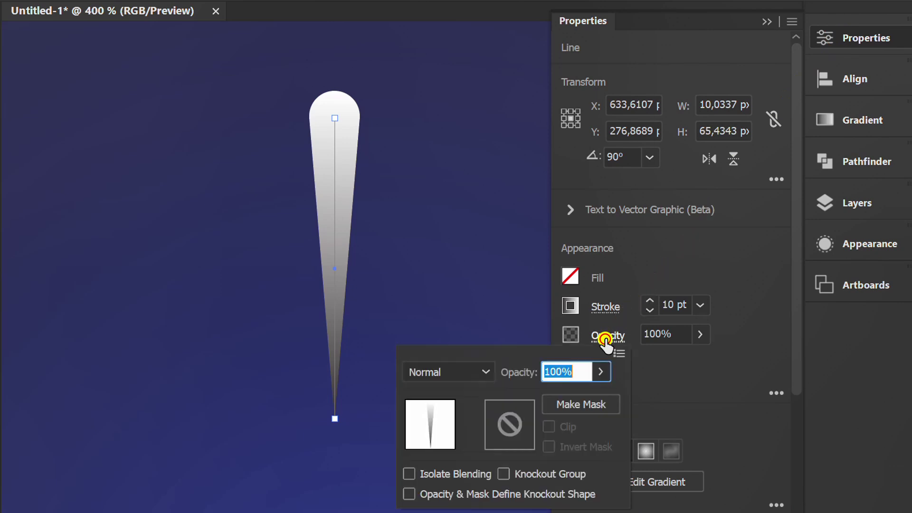
pyautogui.click(446, 372)
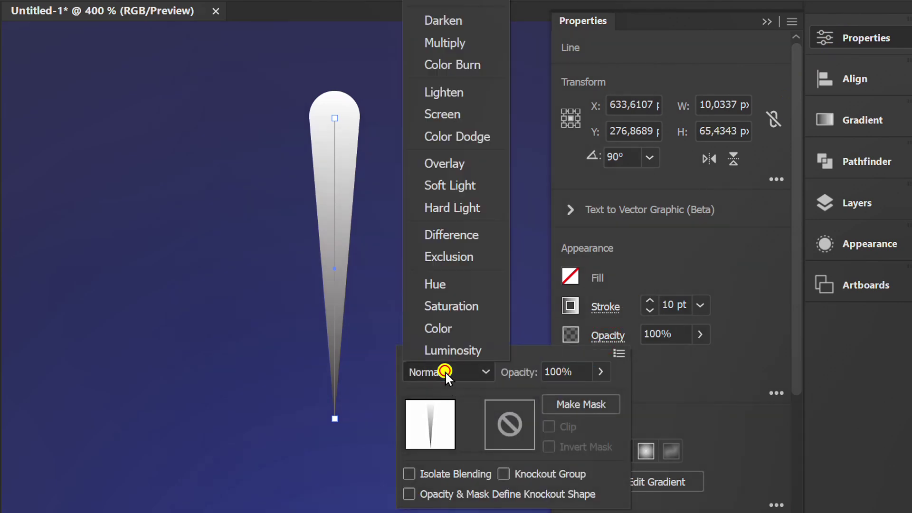
pyautogui.click(478, 136)
pyautogui.click(747, 259)
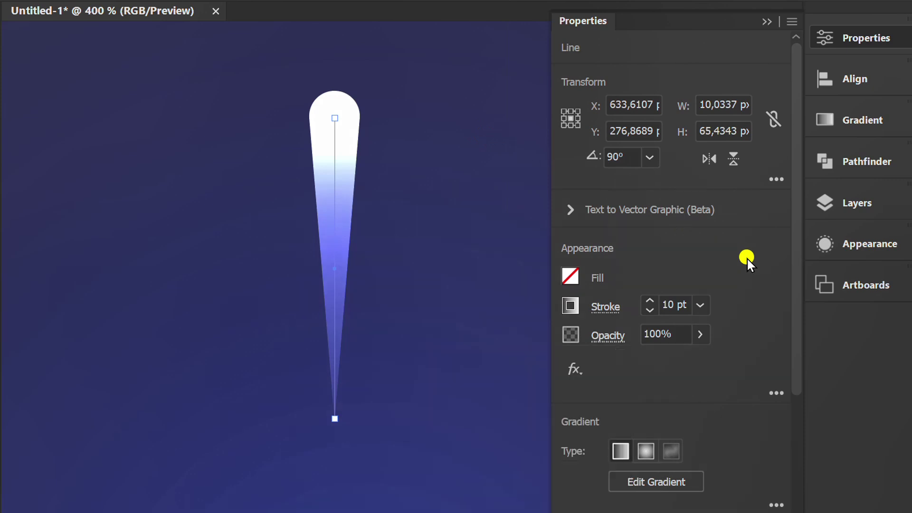
pyautogui.click(764, 22)
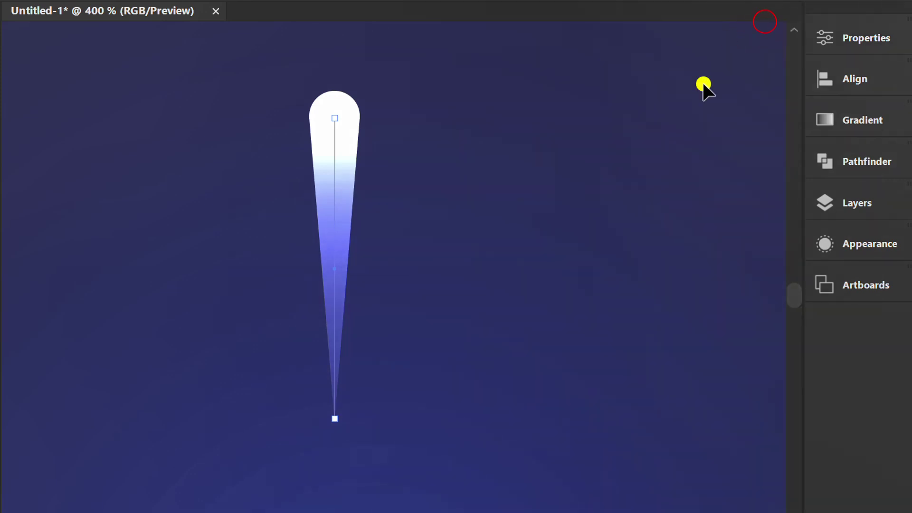
pyautogui.scroll(-1, 669, 162)
pyautogui.scroll(2, 455, 162)
# - Draw a 38.37 px circle on the stroke's top, filled with a reversed radial gradient, no stroke
pyautogui.press('l')
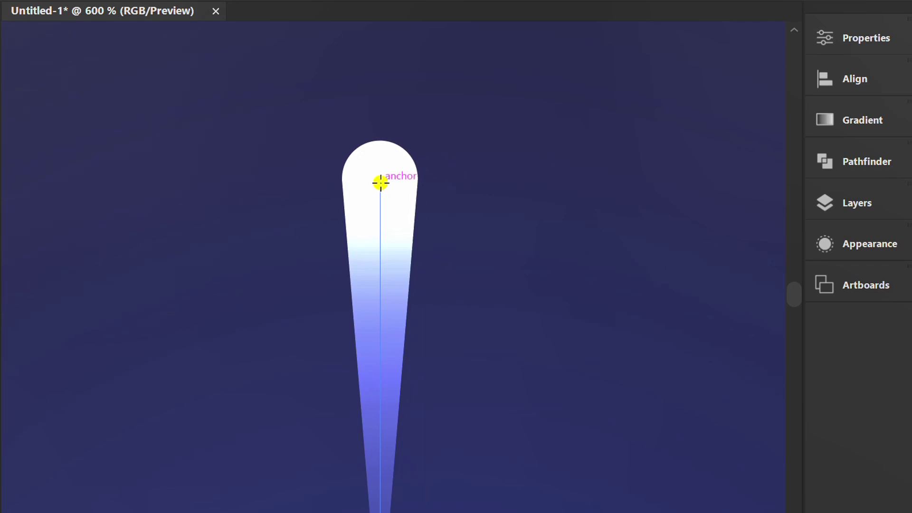
pyautogui.moveTo(380, 182)
pyautogui.mouseDown()
pyautogui.moveTo(411, 210)
pyautogui.moveTo(488, 326)
pyautogui.mouseUp()
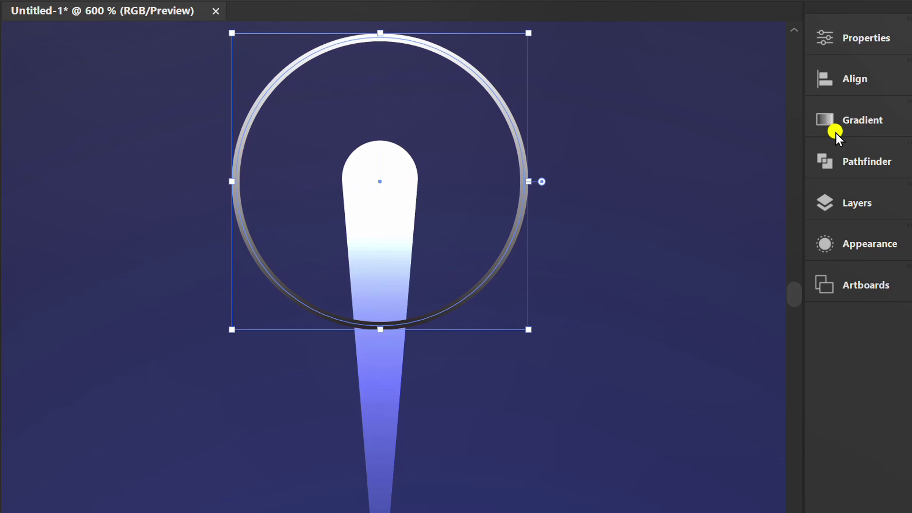
pyautogui.click(847, 119)
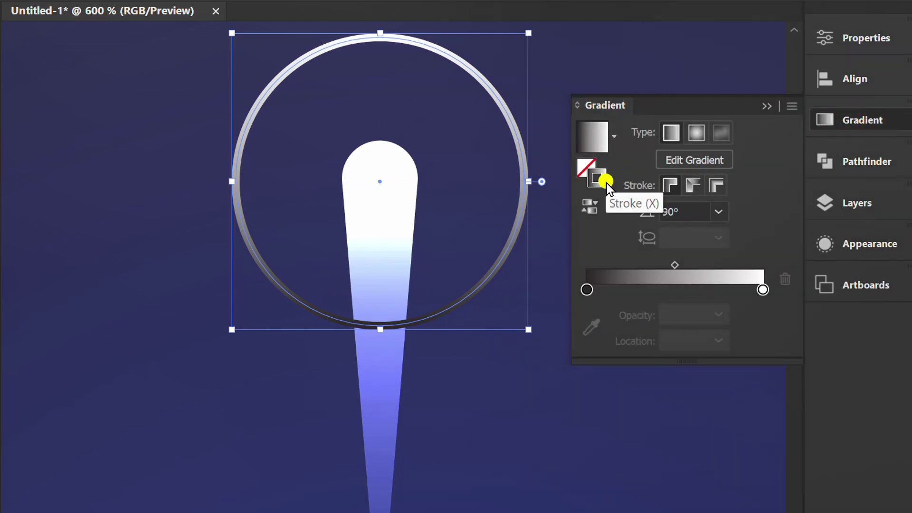
pyautogui.hotkey('shift', 'x')
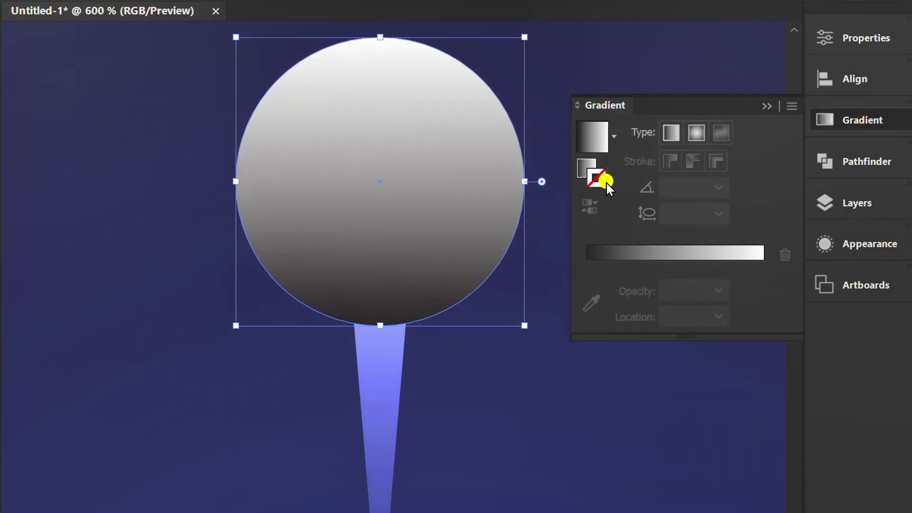
pyautogui.click(584, 162)
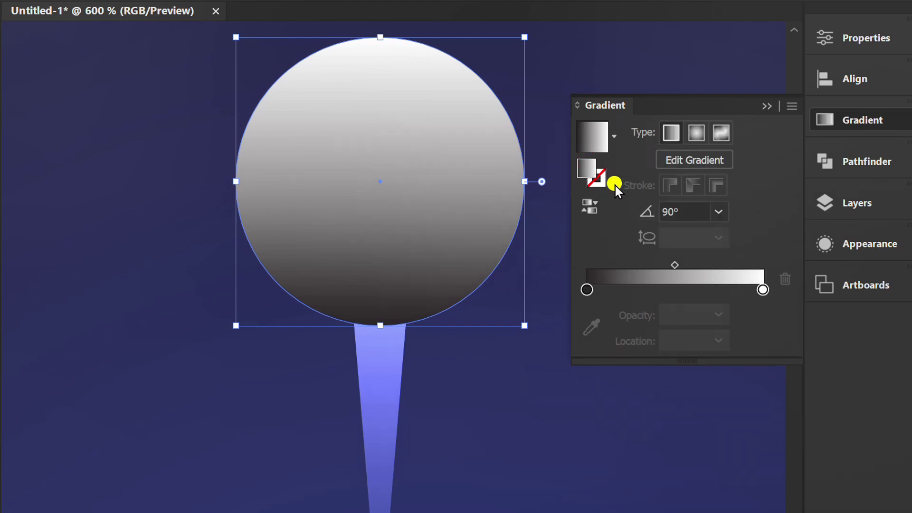
pyautogui.click(694, 133)
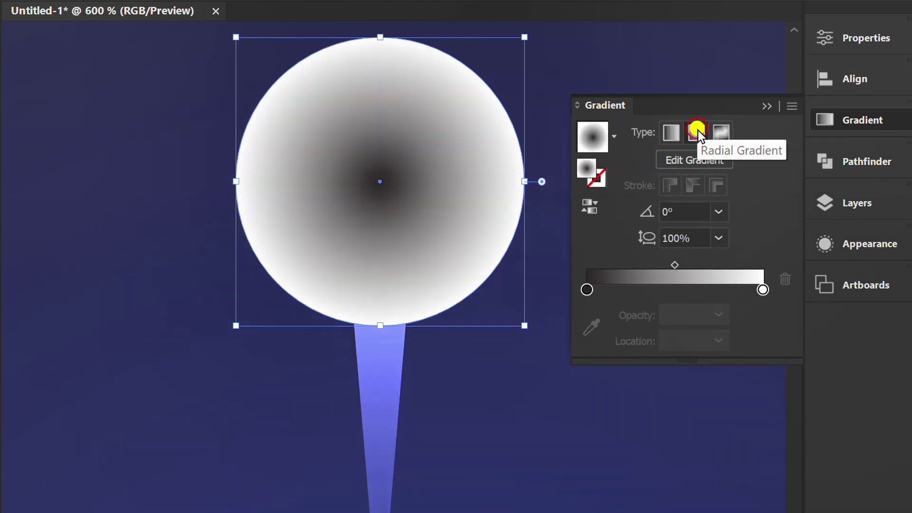
pyautogui.click(588, 209)
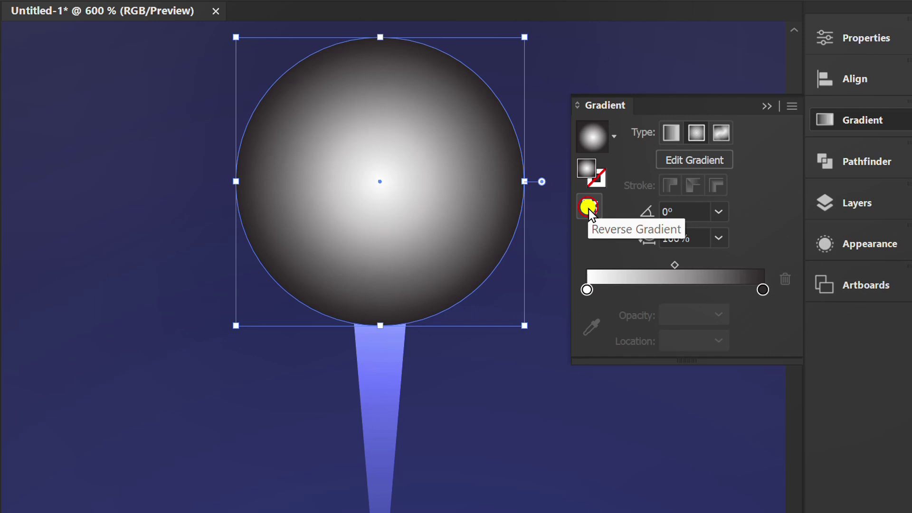
pyautogui.click(764, 106)
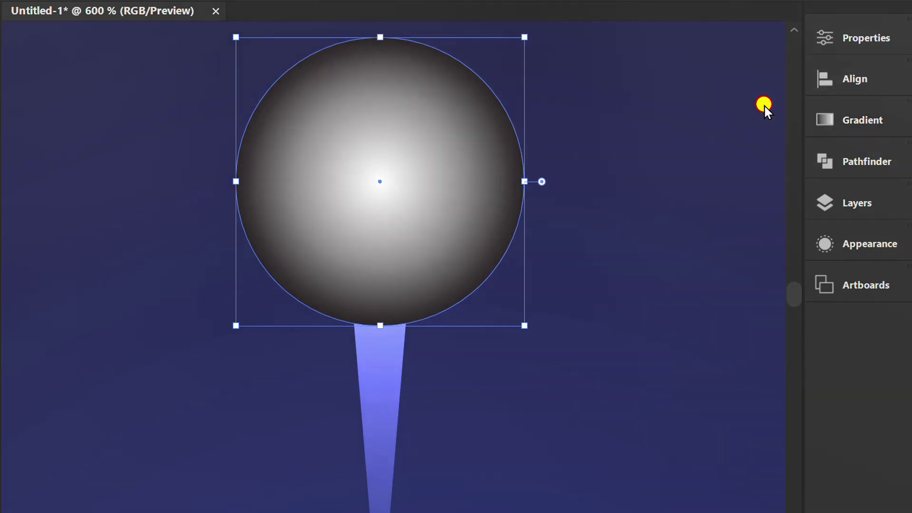
# - Set the circle to Color Dodge blending and enlarge it proportionally to about 45 px
pyautogui.click(853, 37)
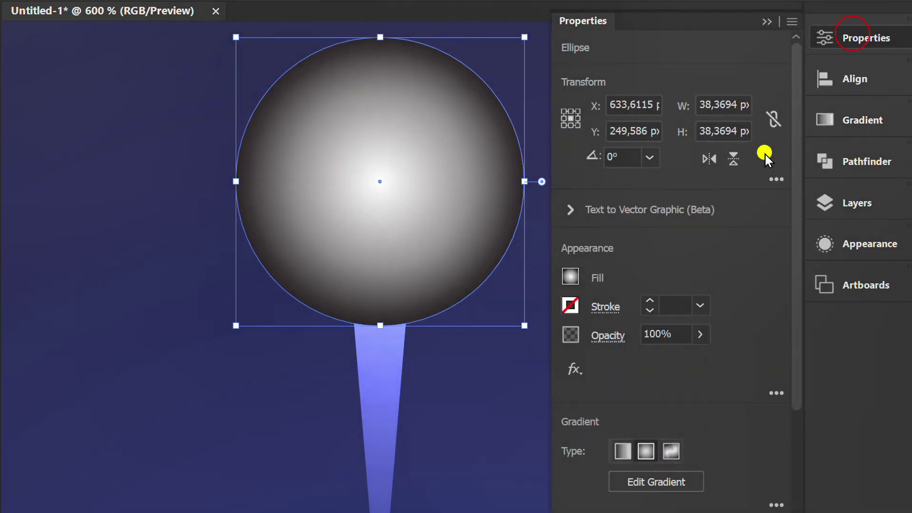
pyautogui.click(607, 336)
pyautogui.click(477, 369)
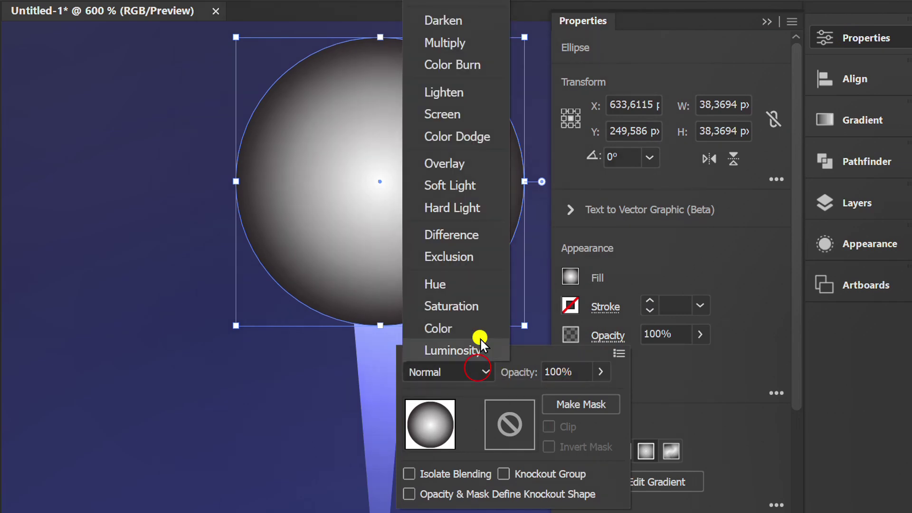
pyautogui.click(470, 136)
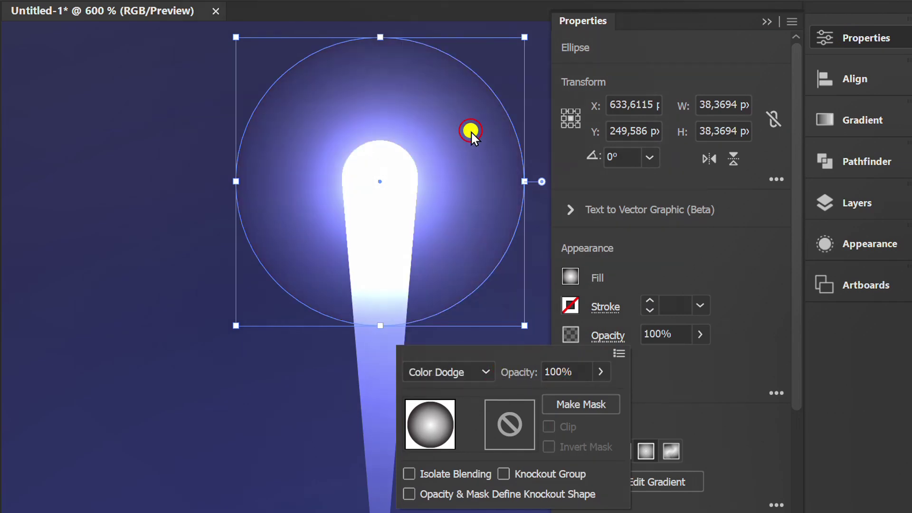
pyautogui.click(767, 249)
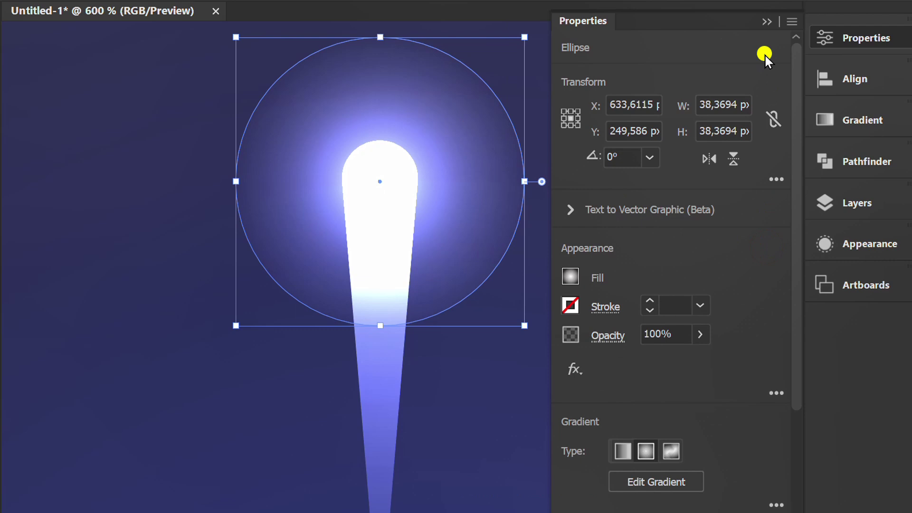
pyautogui.click(764, 21)
pyautogui.moveTo(525, 326); pyautogui.dragTo(583, 380)
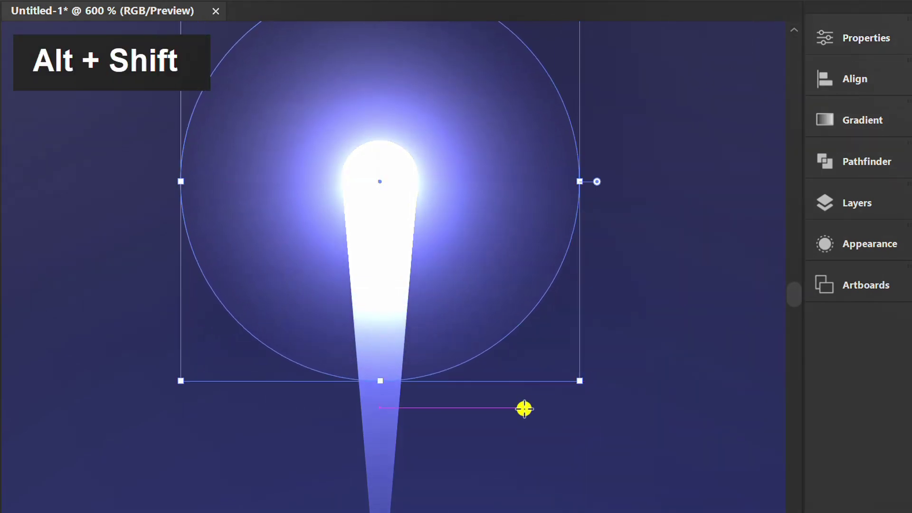
# - Apply a radial repeat to the glowing circle and beam, forming an eight-spoke starburst
pyautogui.hotkey('ctrl', '1')
pyautogui.keyDown('shift'); pyautogui.click(357, 218); pyautogui.keyUp('shift')
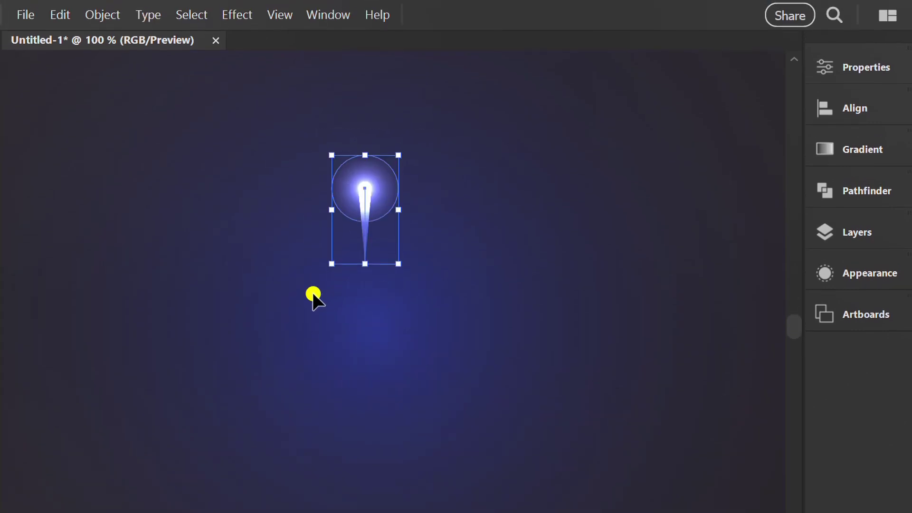
pyautogui.click(105, 14)
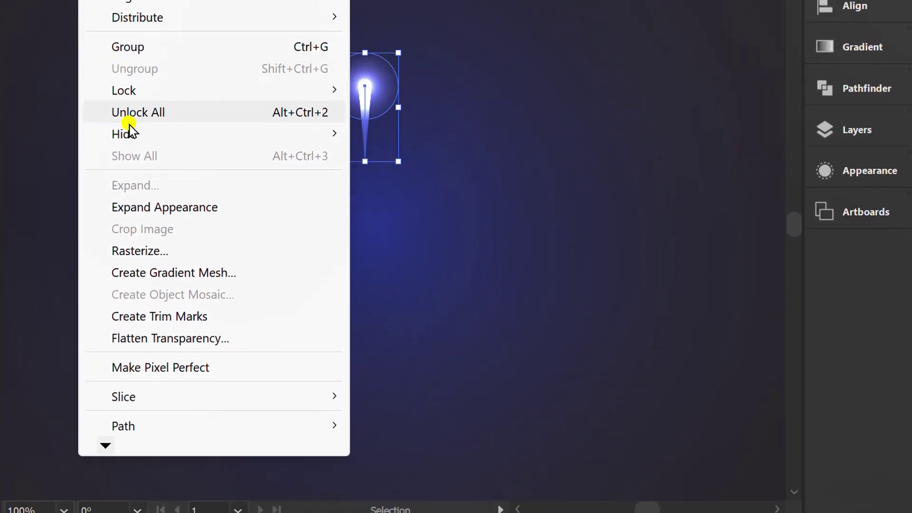
pyautogui.click(105, 445)
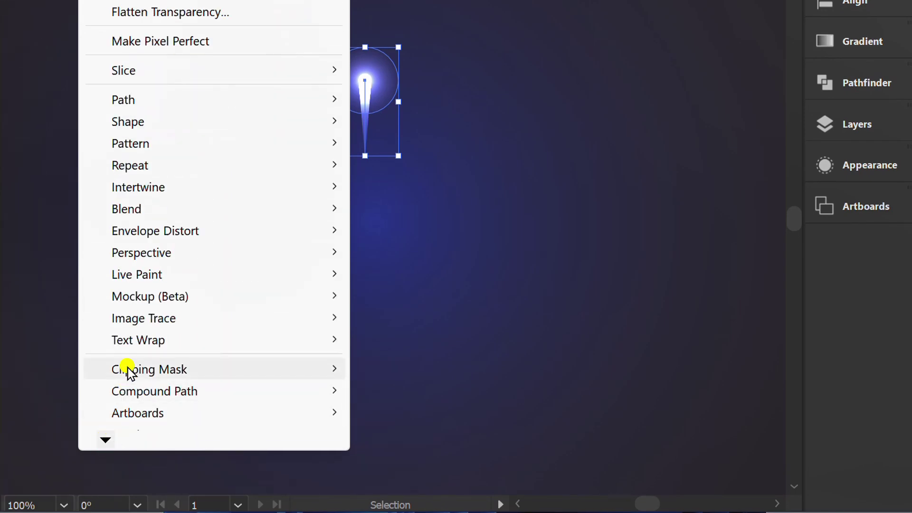
pyautogui.moveTo(158, 169)
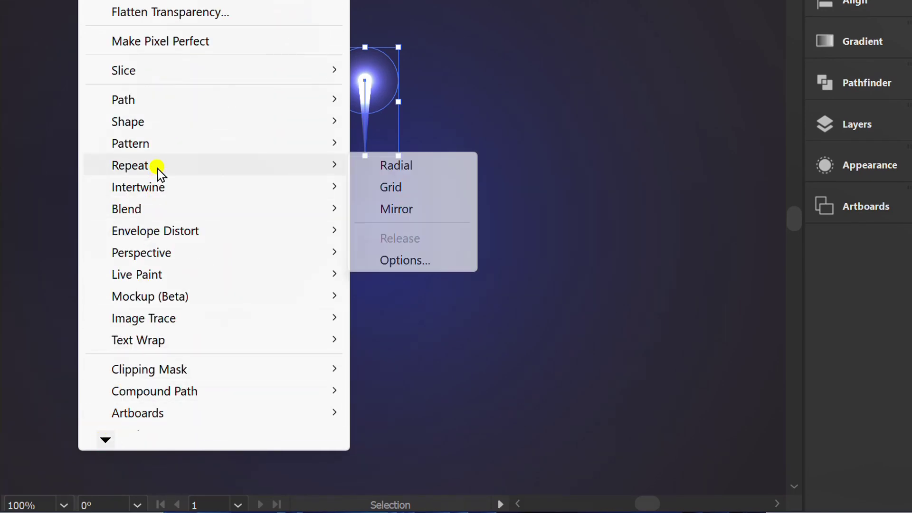
pyautogui.click(435, 162)
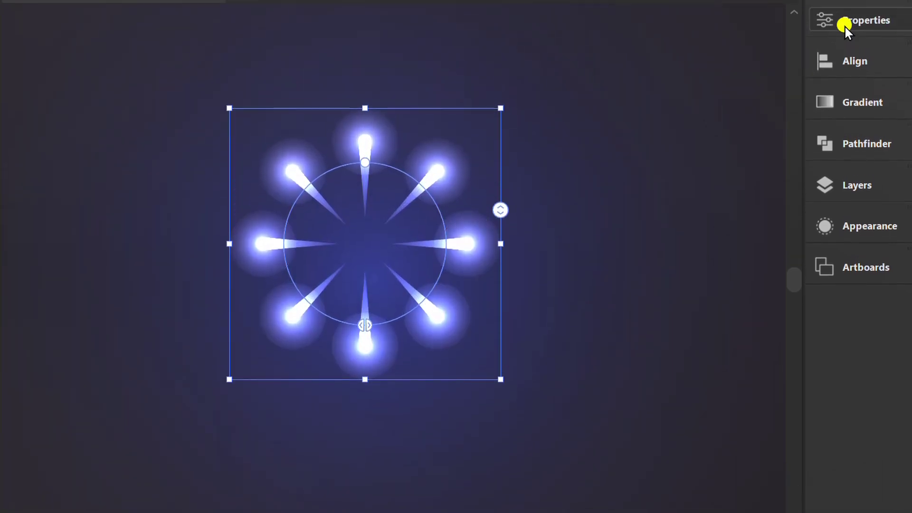
# - Set the radial repeat's radius to 150 px and recentre the view on the ring
pyautogui.click(845, 27)
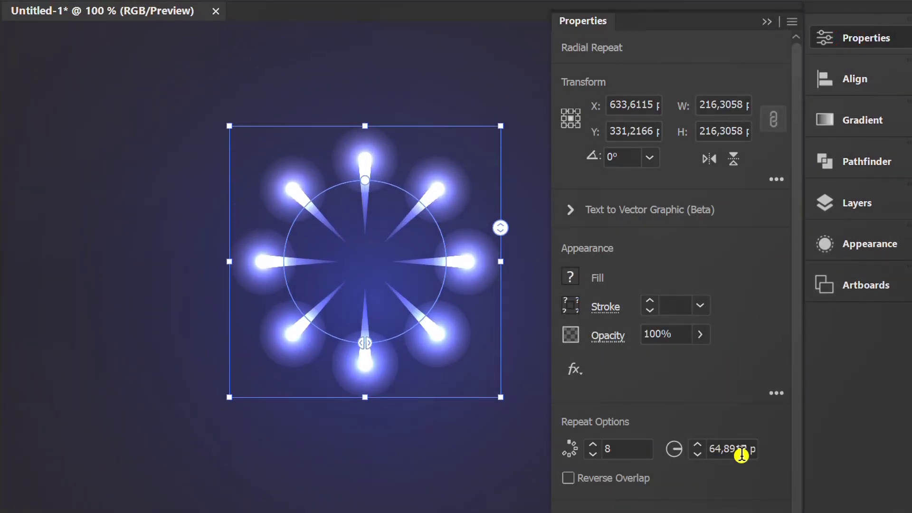
pyautogui.moveTo(757, 449); pyautogui.dragTo(692, 432)
pyautogui.write('1')
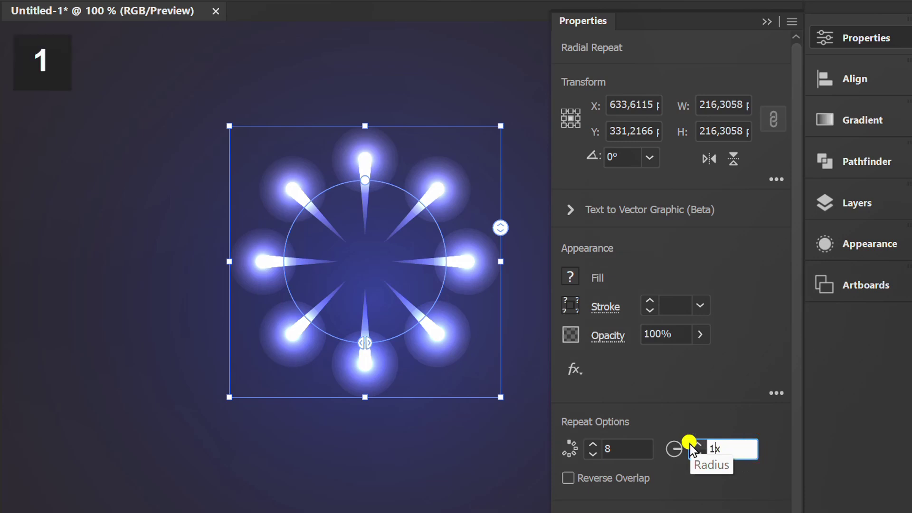
pyautogui.write('50')
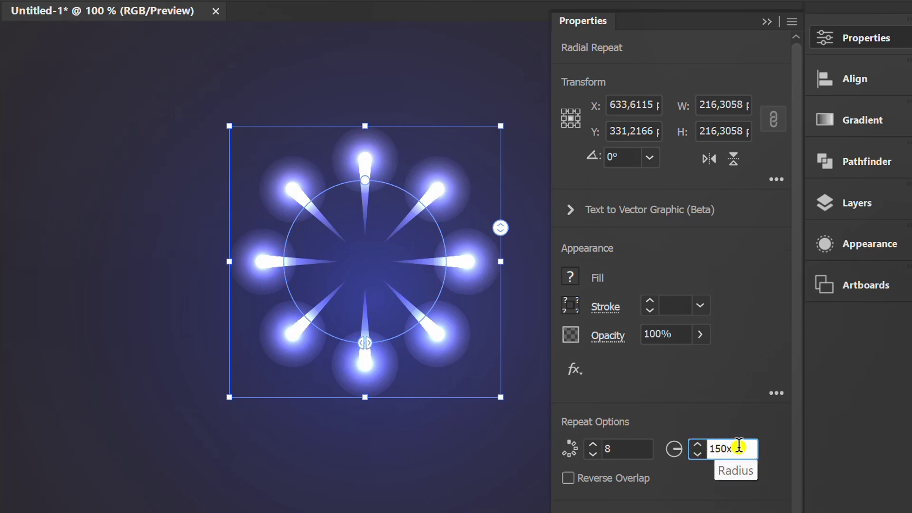
pyautogui.press('BackSpace')
pyautogui.click(635, 448)
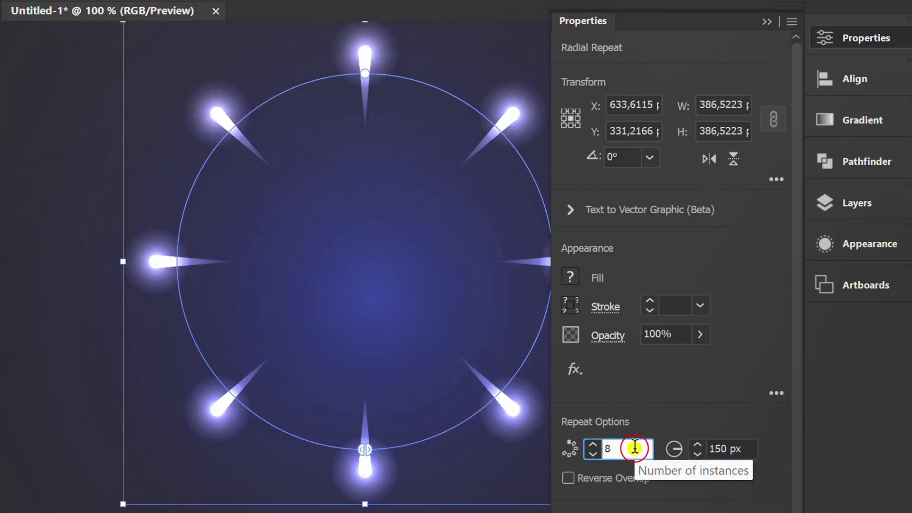
pyautogui.press('space')
pyautogui.moveTo(407, 309); pyautogui.dragTo(355, 326)
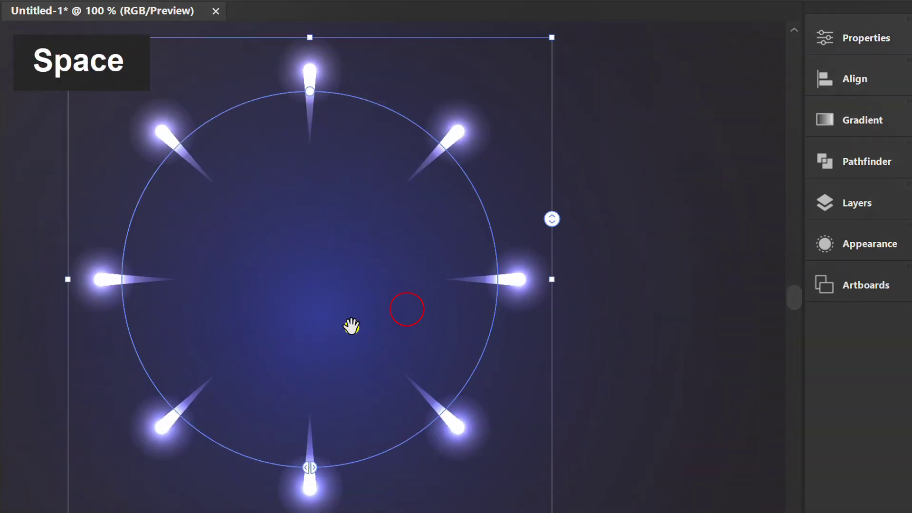
pyautogui.scroll(-1, 352, 327)
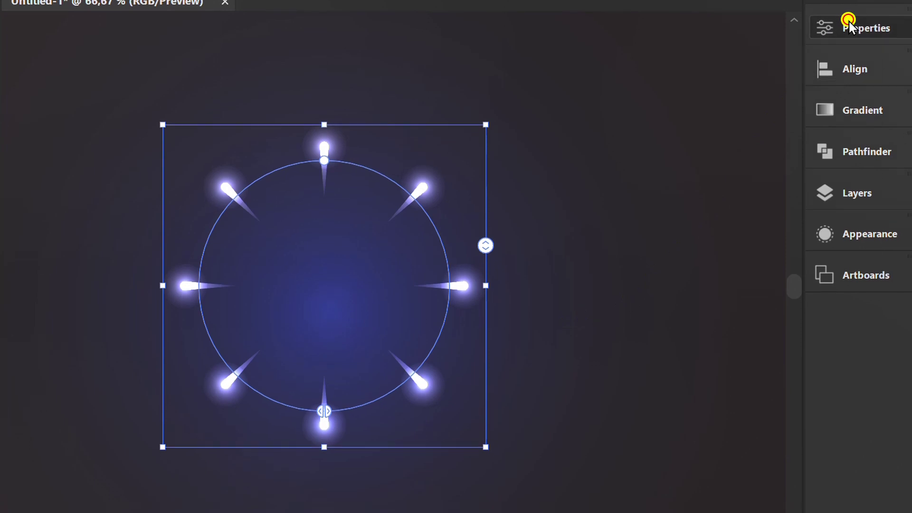
# - Raise the radial repeat to 11 instances and deselect to preview the ring
pyautogui.click(849, 28)
pyautogui.click(629, 433)
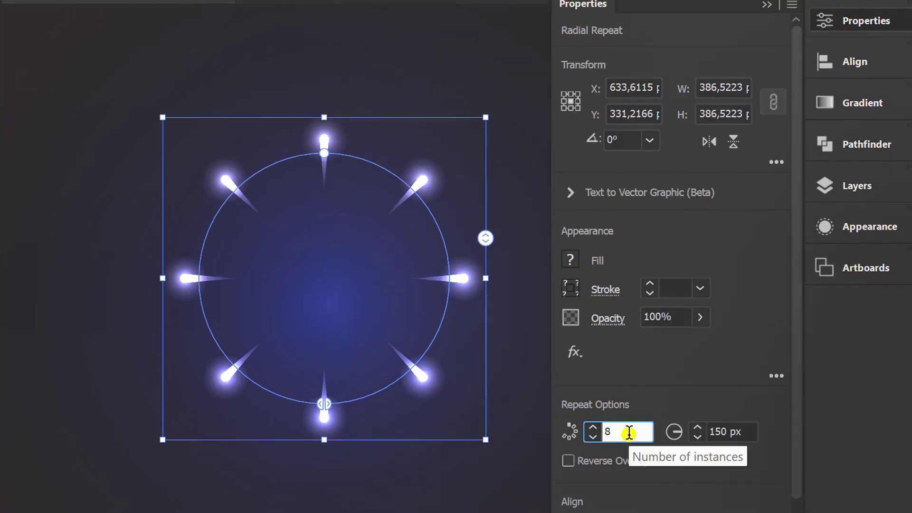
pyautogui.press('Up')
pyautogui.press('Up')
pyautogui.press('Up')
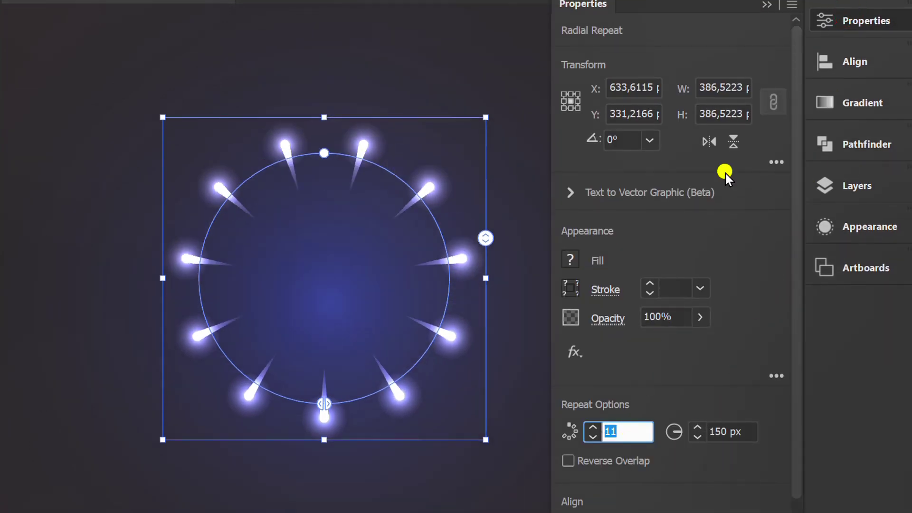
pyautogui.click(769, 6)
pyautogui.click(604, 204)
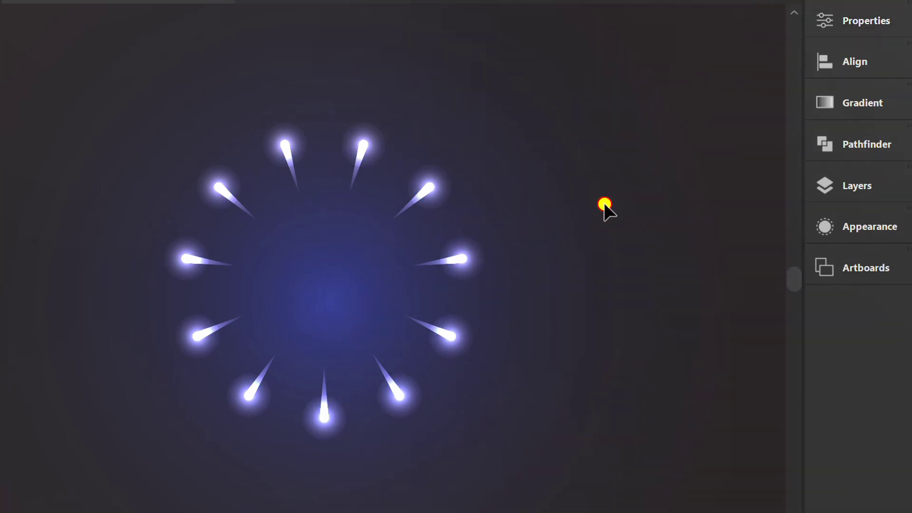
# - Paste a copy of the ring in front and shrink it to about 203 px
pyautogui.moveTo(373, 235); pyautogui.dragTo(373, 235)
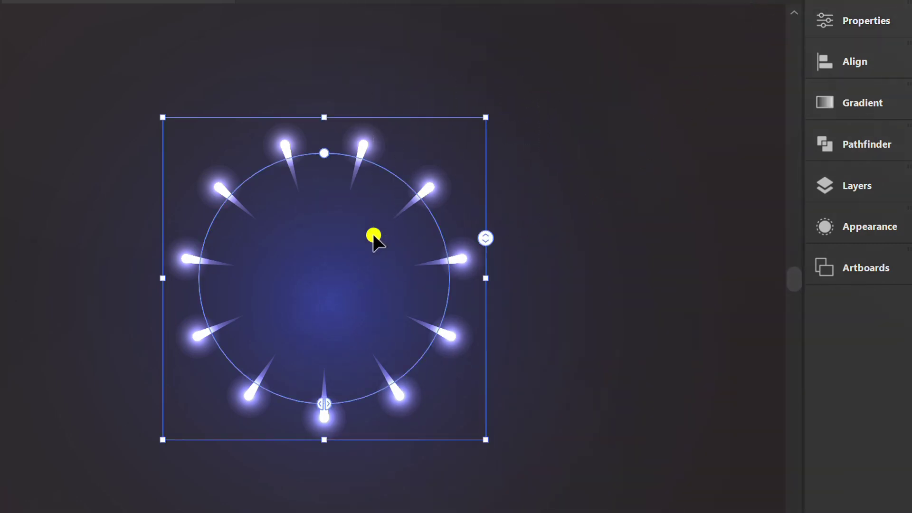
pyautogui.hotkey('ctrl', 'c')
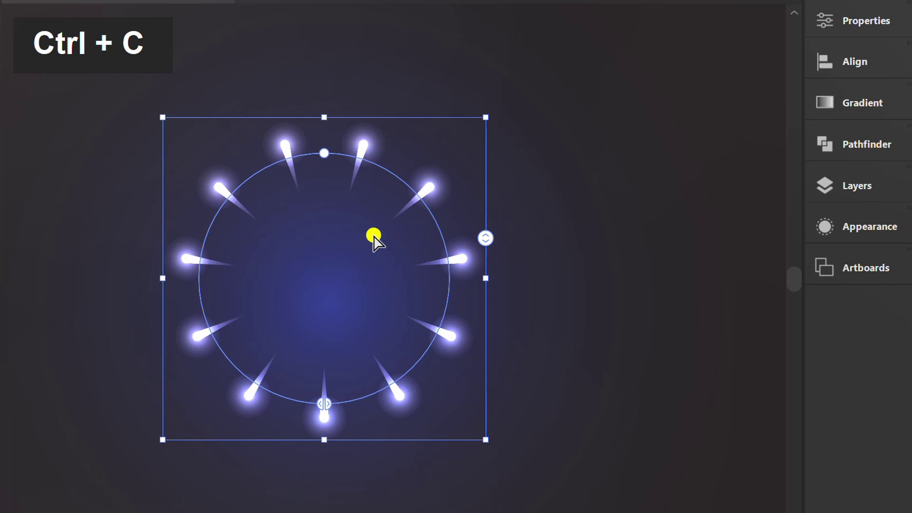
pyautogui.hotkey('ctrl', 'f')
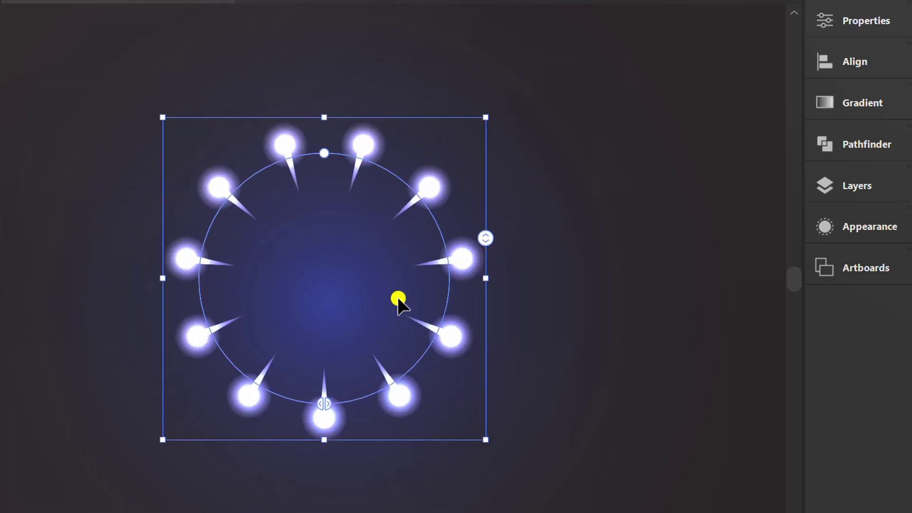
pyautogui.moveTo(484, 440); pyautogui.dragTo(419, 362)
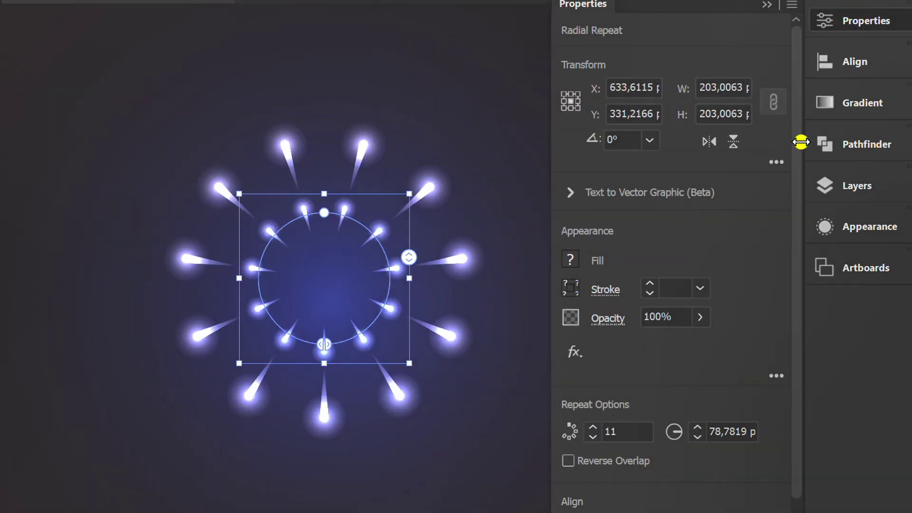
# - Give the inner ring 12 instances
pyautogui.click(633, 432)
pyautogui.press('Up')
pyautogui.press('Up')
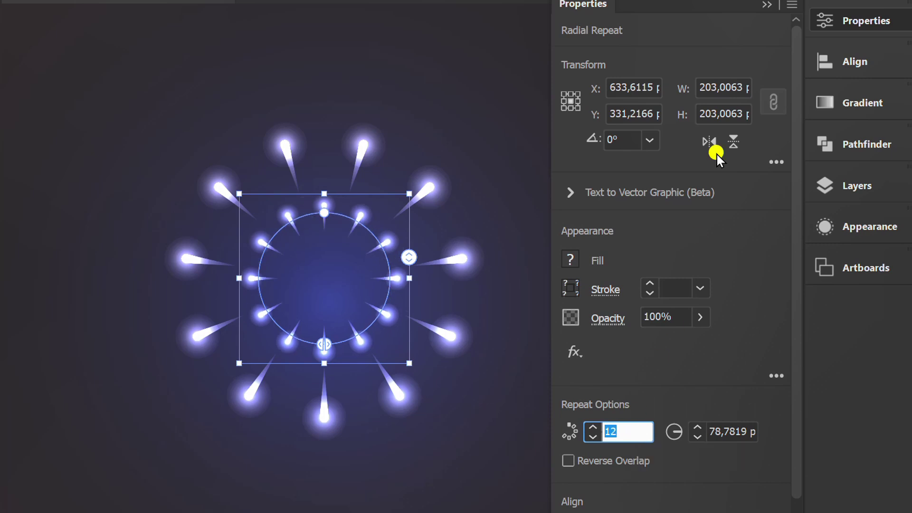
pyautogui.click(767, 6)
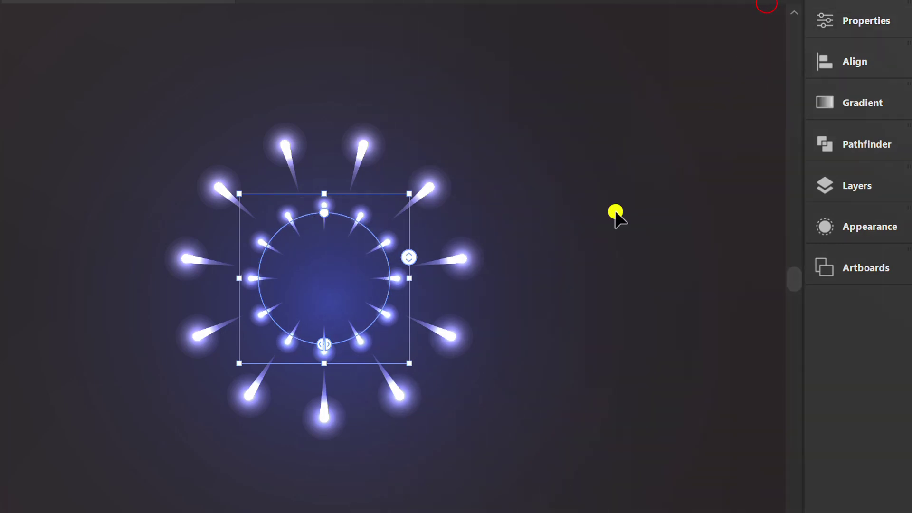
# - Paste a copy of the inner ring in front and shrink it to about 85 px
pyautogui.click(546, 296)
pyautogui.click(327, 209)
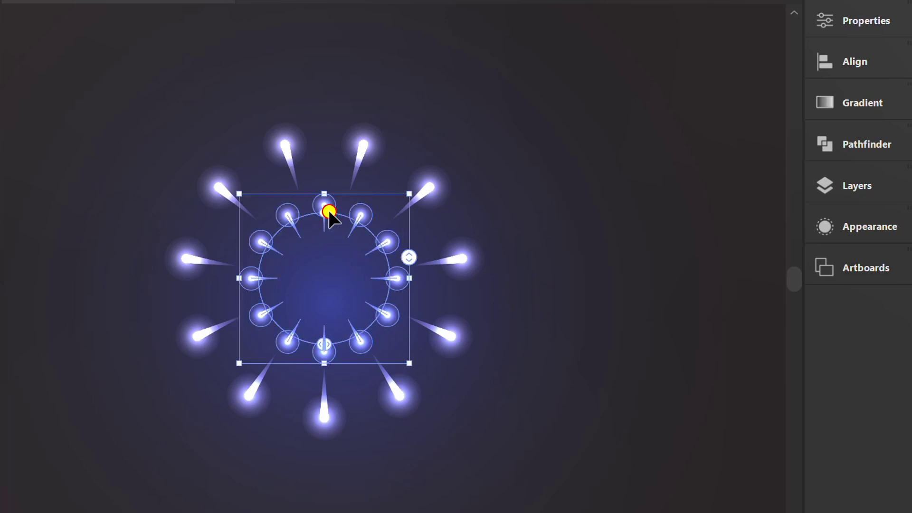
pyautogui.click(335, 270)
pyautogui.click(335, 270)
pyautogui.hotkey('ctrl', 'c')
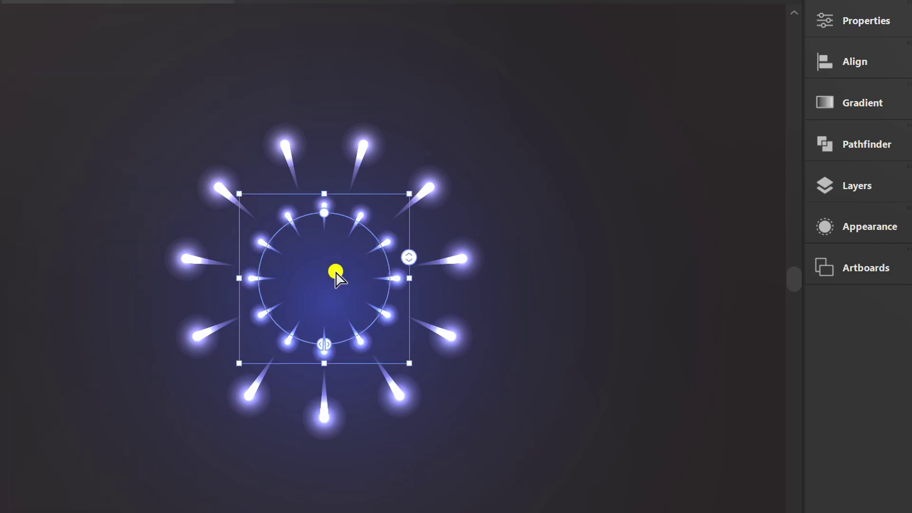
pyautogui.hotkey('ctrl', 'f')
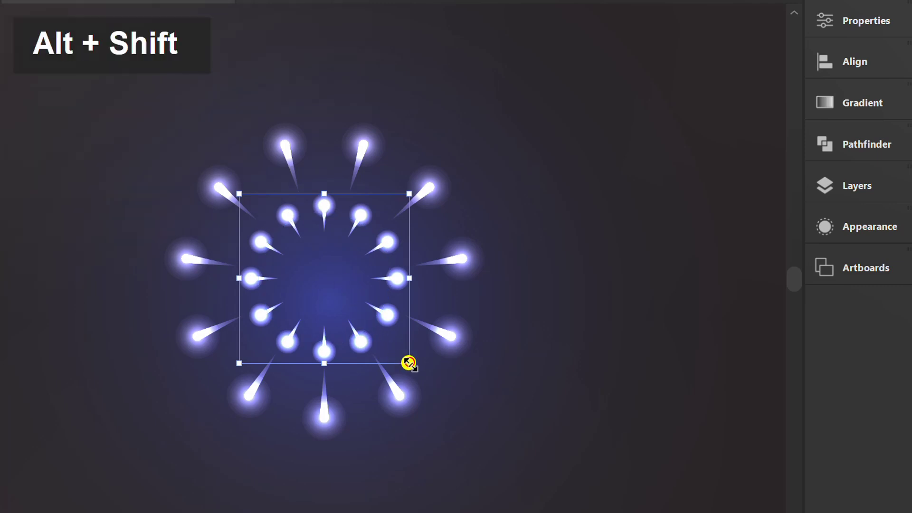
pyautogui.moveTo(407, 362); pyautogui.dragTo(364, 312)
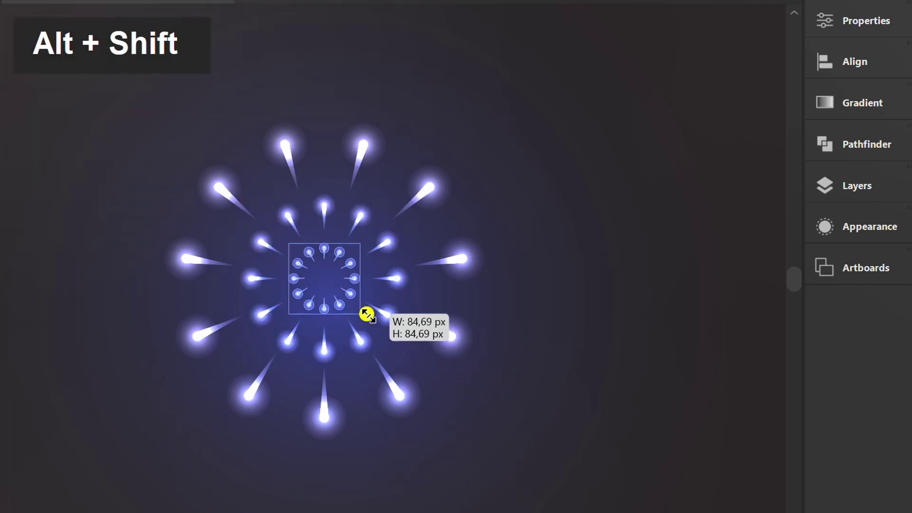
# - Set the smallest ring to 14 instances
pyautogui.scroll(3, 321, 270)
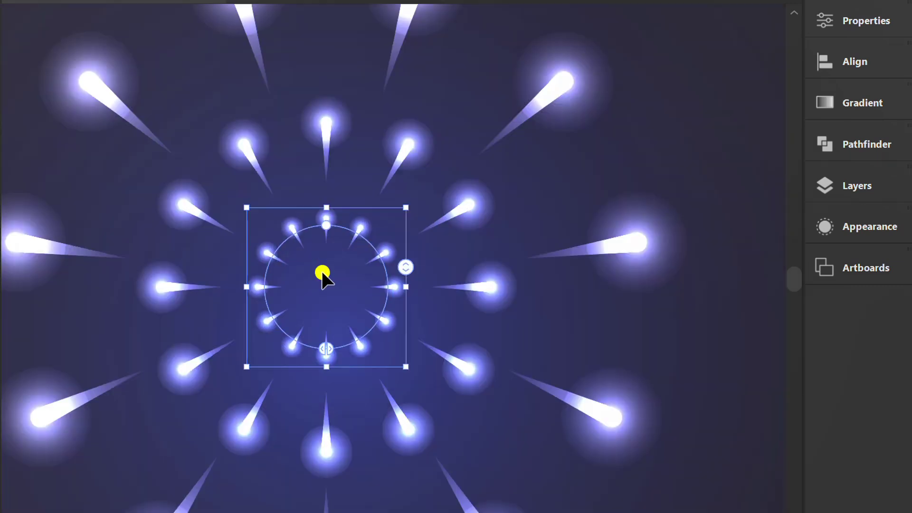
pyautogui.click(845, 19)
pyautogui.click(629, 427)
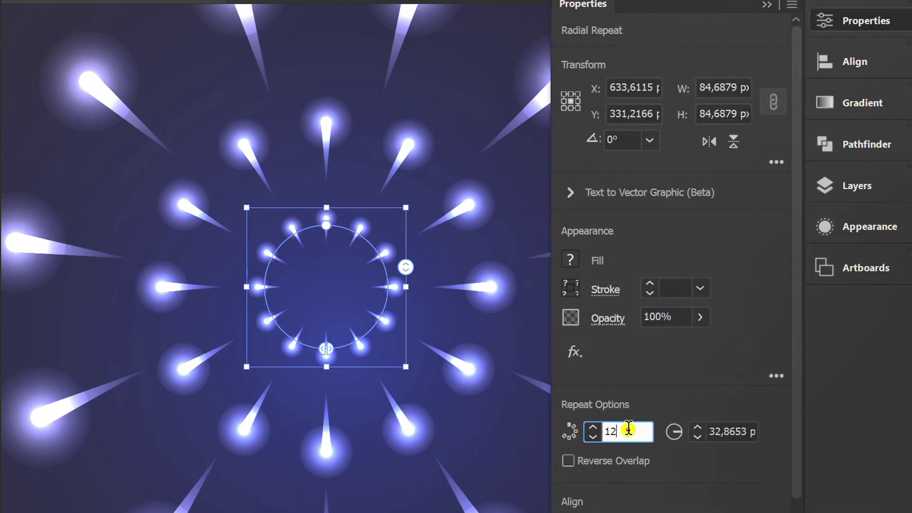
pyautogui.press('Up')
pyautogui.press('Up')
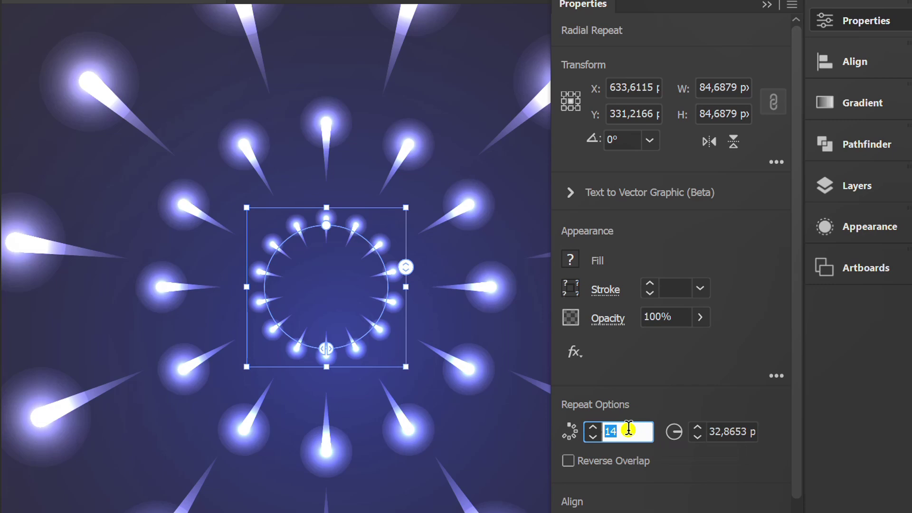
pyautogui.click(765, 5)
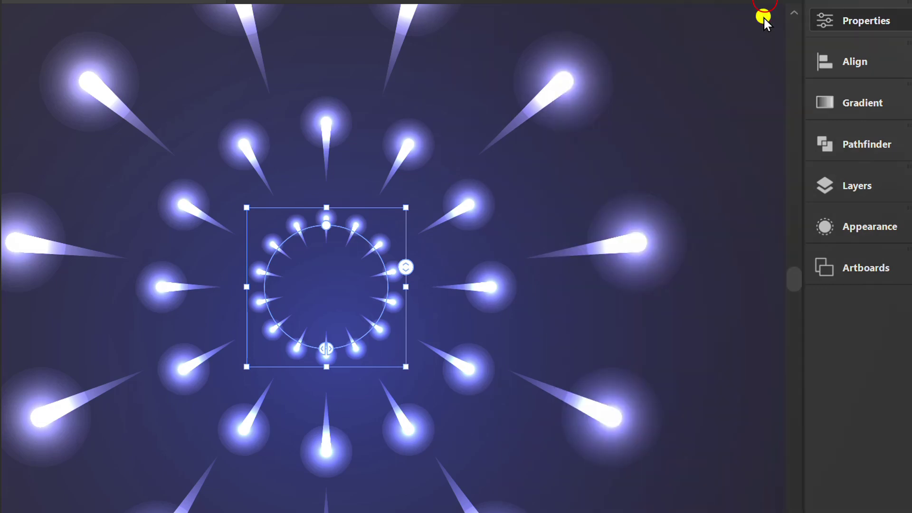
# - Draw a 25 px gradient circle at the centre with Color Dodge blending
pyautogui.press('l')
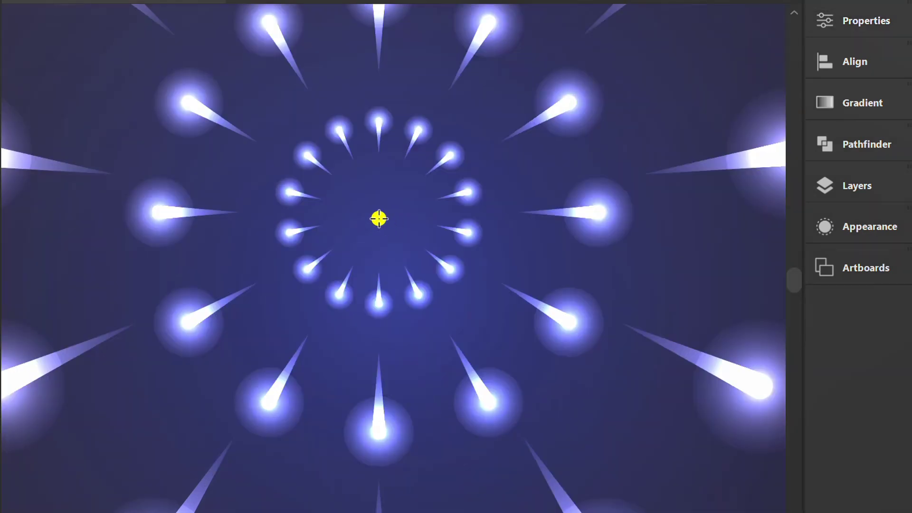
pyautogui.moveTo(379, 213); pyautogui.dragTo(410, 244)
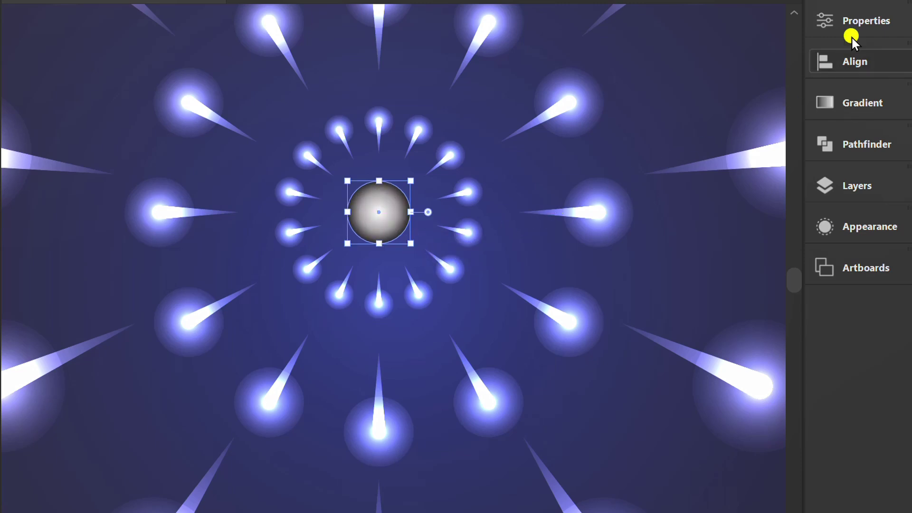
pyautogui.click(858, 21)
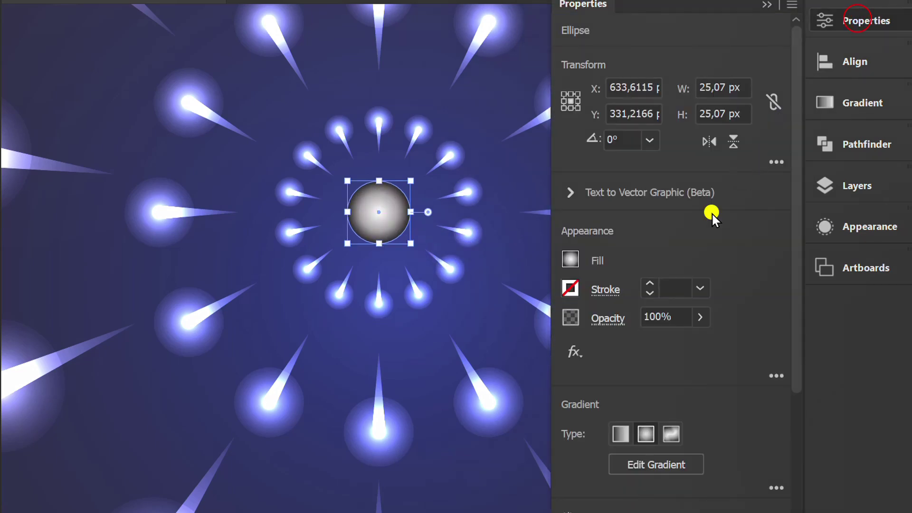
pyautogui.click(603, 317)
pyautogui.click(481, 356)
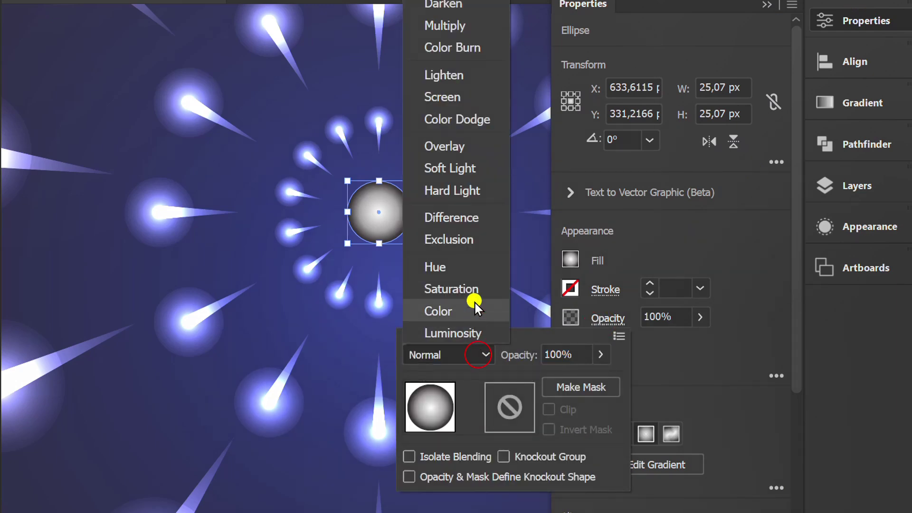
pyautogui.click(451, 118)
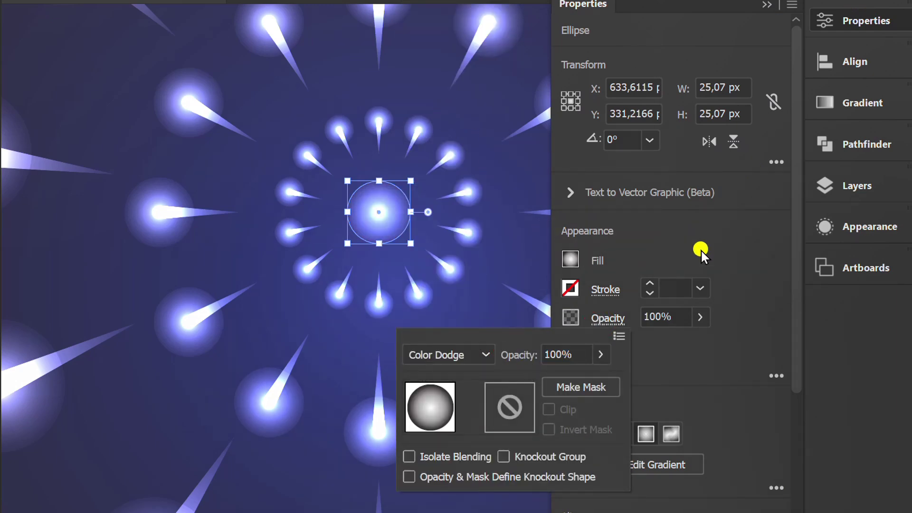
pyautogui.click(723, 240)
pyautogui.click(768, 5)
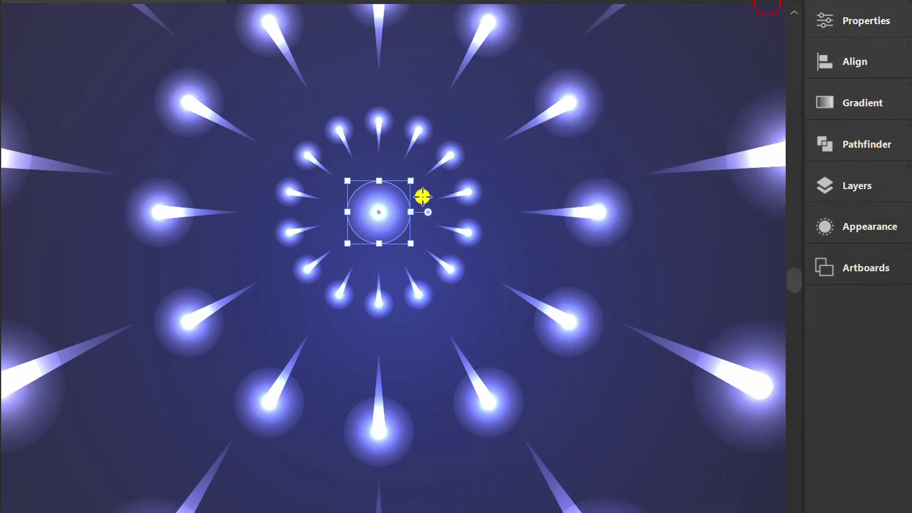
pyautogui.scroll(-3, 421, 198)
# - Select the whole firework and align it on both horizontal and vertical centres
pyautogui.press('v')
pyautogui.scroll(-1, 203, 321)
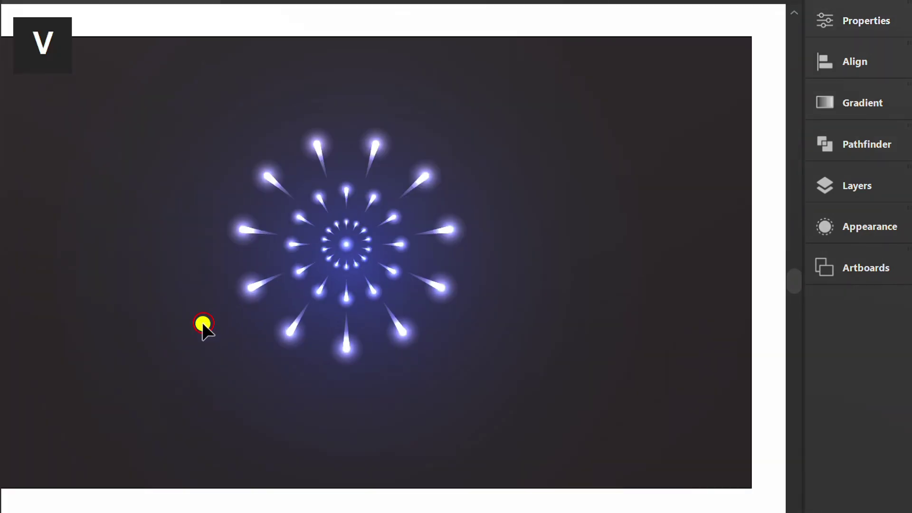
pyautogui.moveTo(533, 95); pyautogui.dragTo(216, 358)
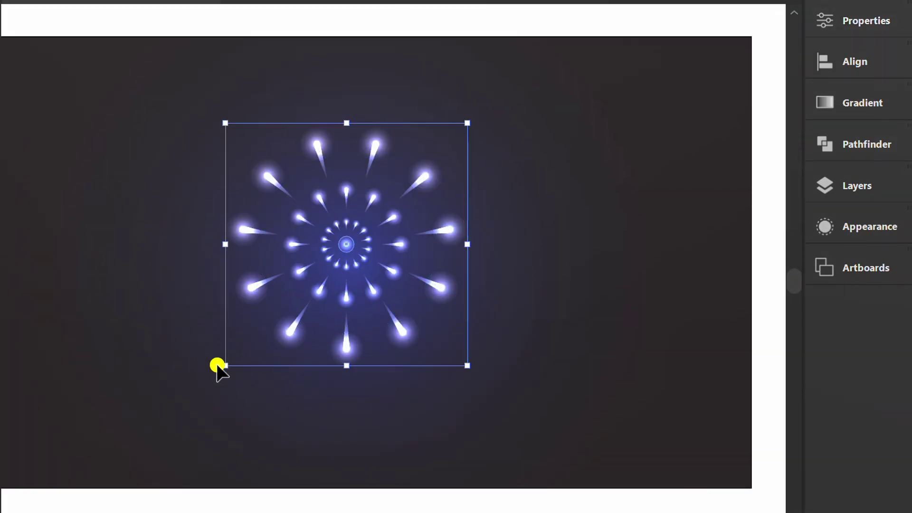
pyautogui.click(824, 61)
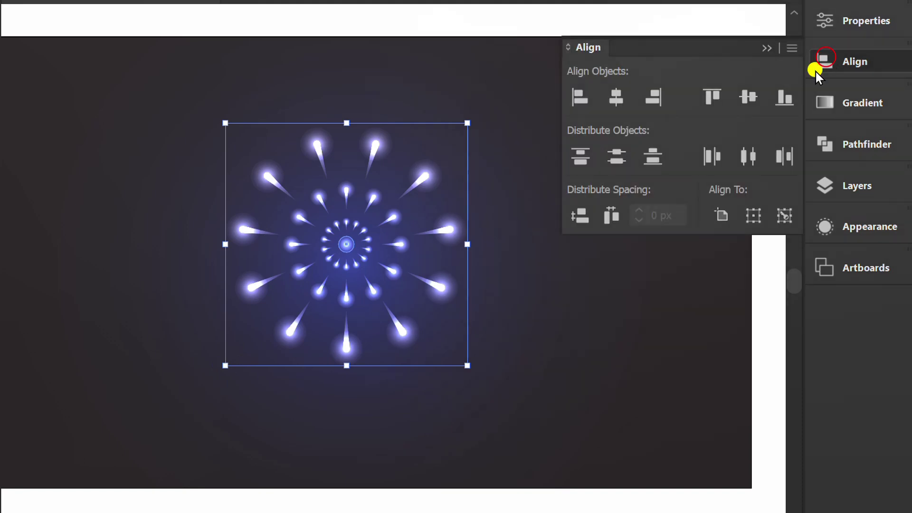
pyautogui.click(613, 94)
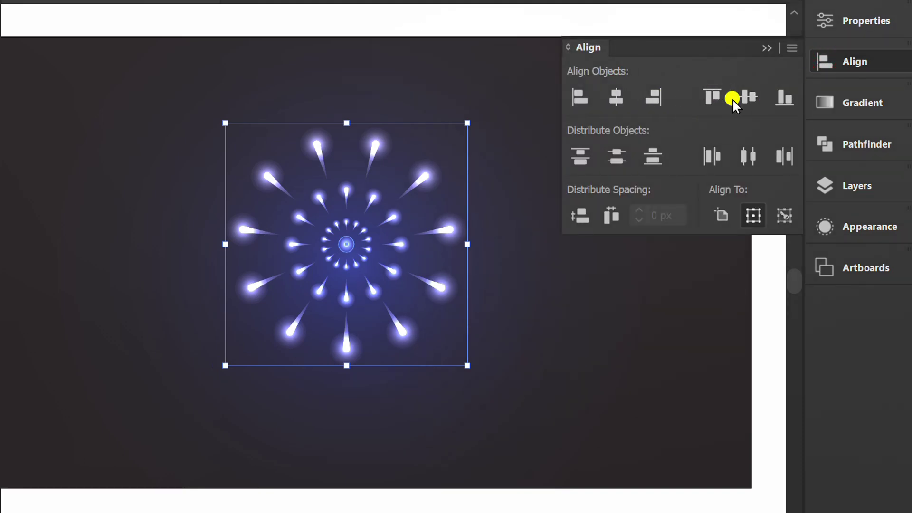
pyautogui.click(748, 97)
pyautogui.click(767, 49)
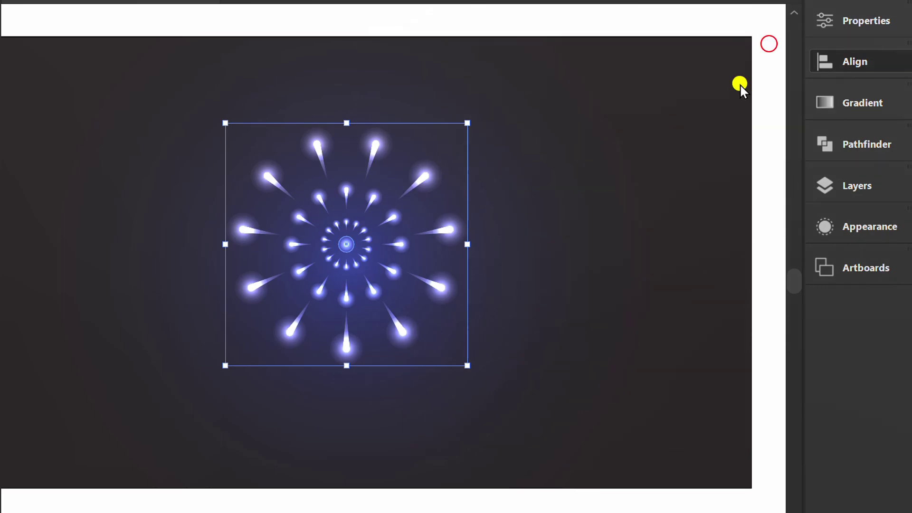
# - Scale the firework to about 455 px, widening the middle ring to ~285 px and innermost to ~160 px
pyautogui.moveTo(466, 367); pyautogui.dragTo(507, 388)
pyautogui.click(586, 335)
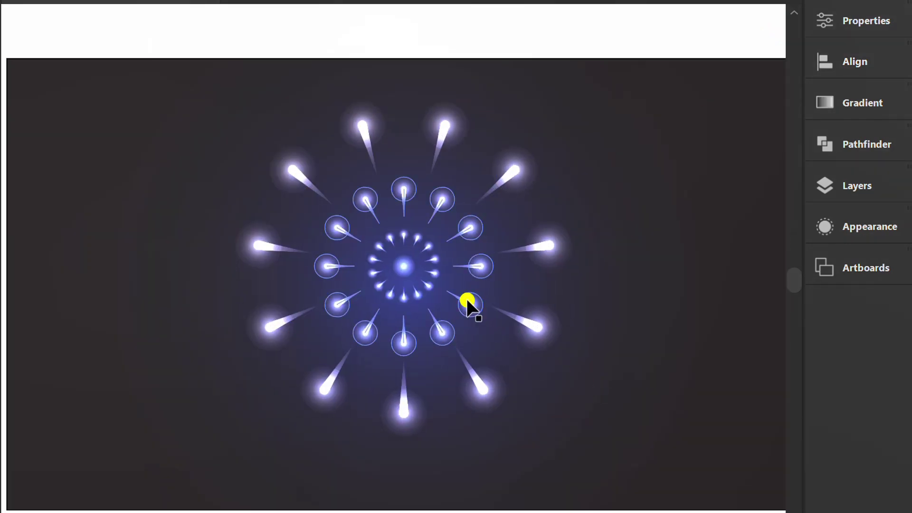
pyautogui.click(467, 299)
pyautogui.moveTo(493, 356); pyautogui.dragTo(507, 367)
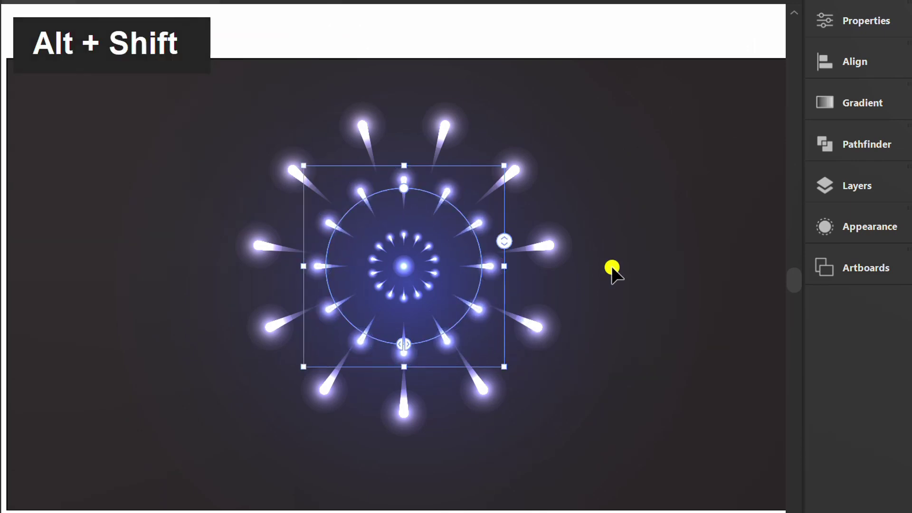
pyautogui.click(434, 301)
pyautogui.moveTo(438, 305); pyautogui.dragTo(454, 320)
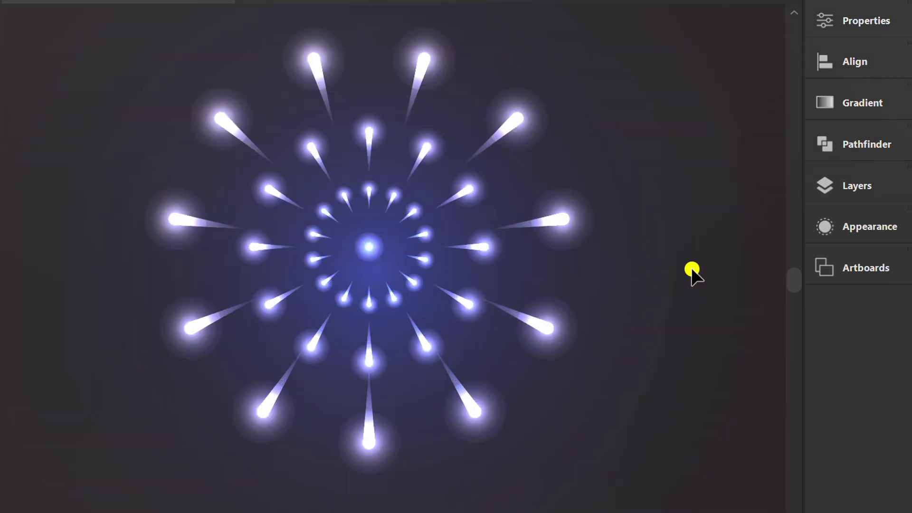